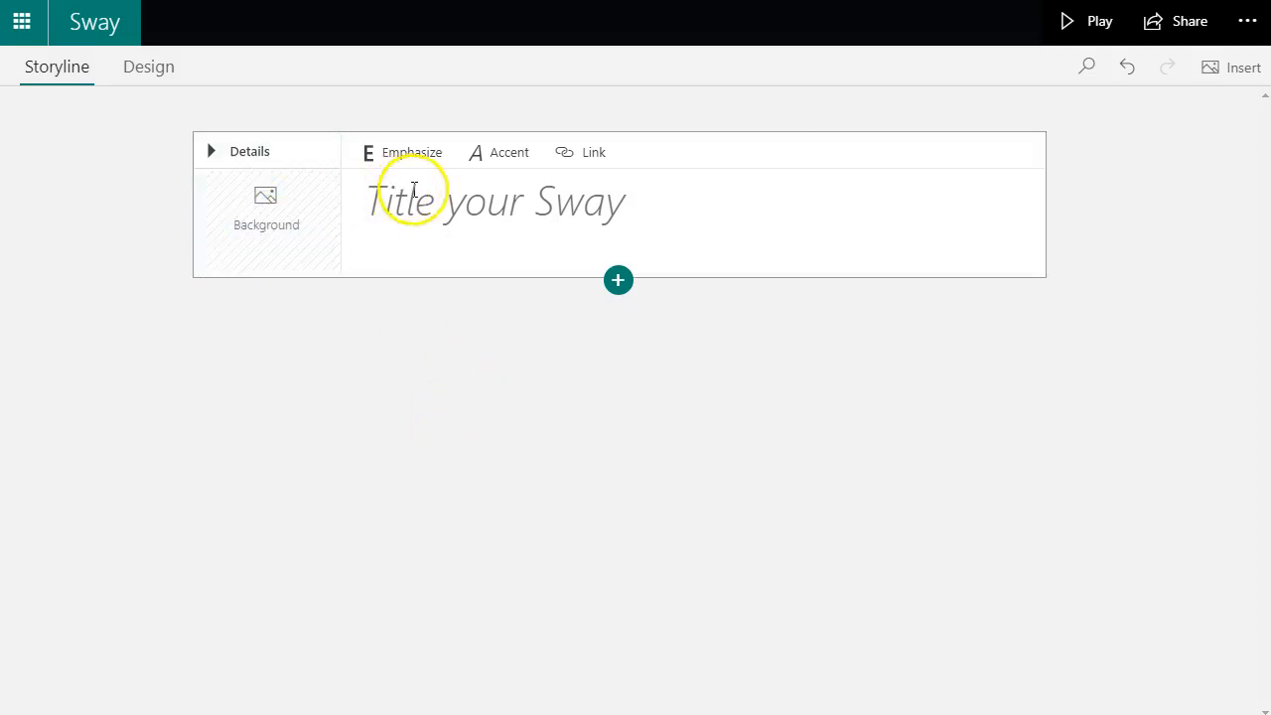
# Title the Sway "My Book Report" on the title card.
pyautogui.click(504, 211)
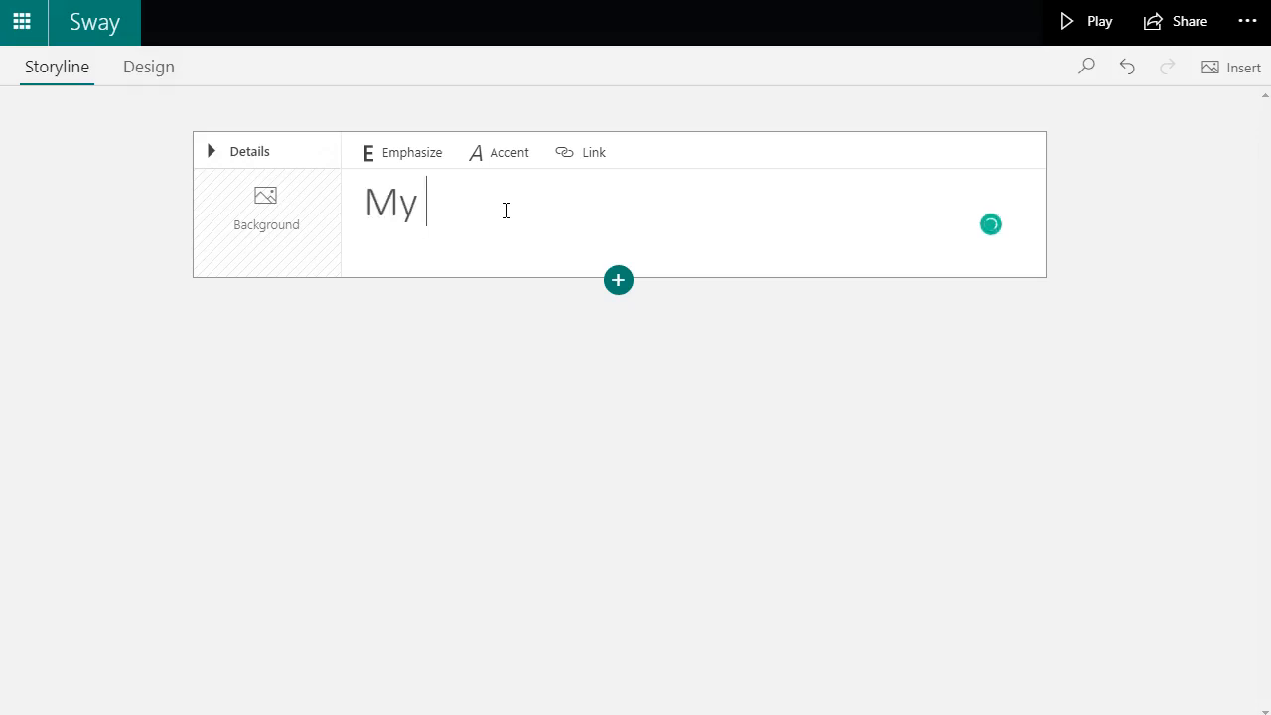
pyautogui.click(460, 352)
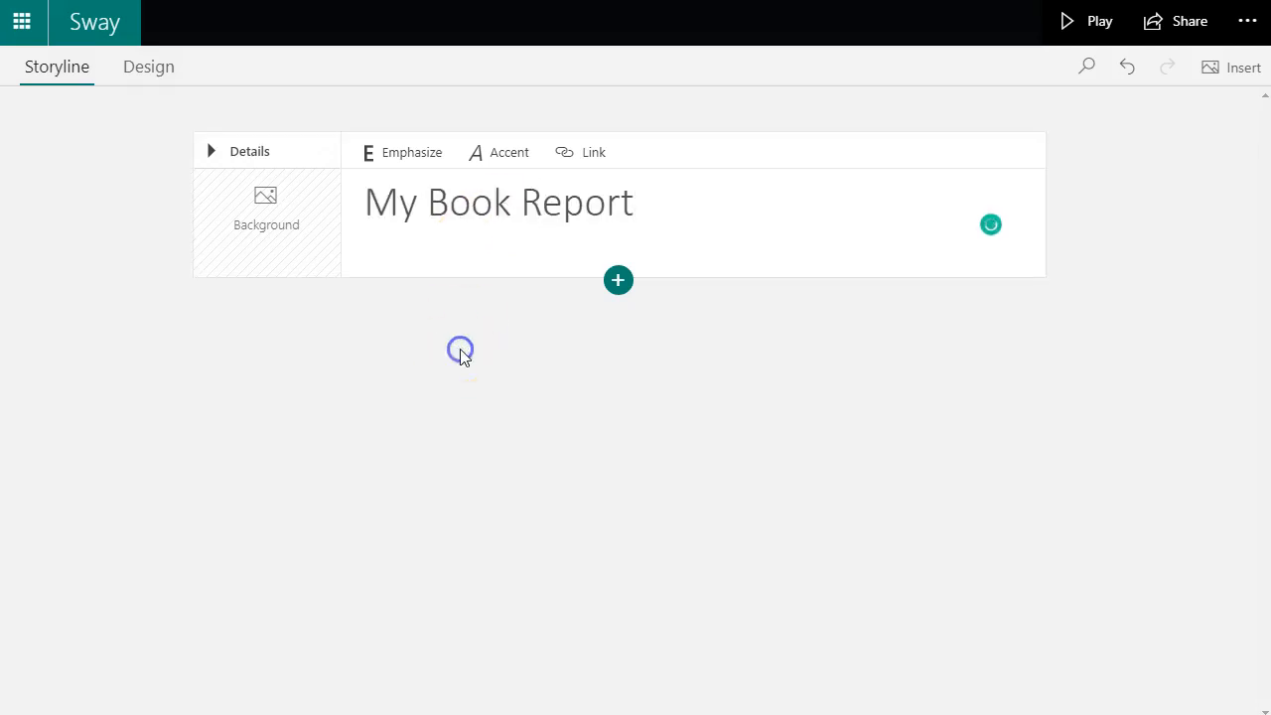
# Open the title card's background image picker, look over its image sources, and run the suggested Backgrounds search.
pyautogui.click(264, 249)
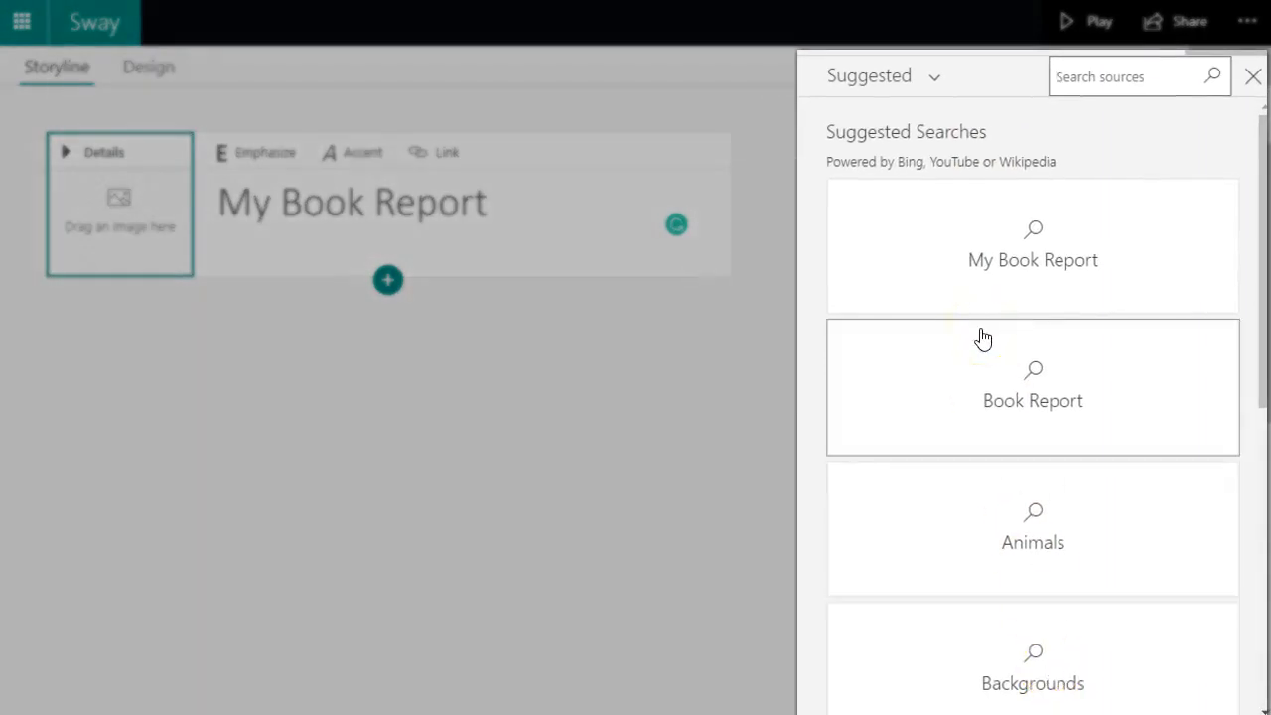
pyautogui.scroll(-2, 1066, 212)
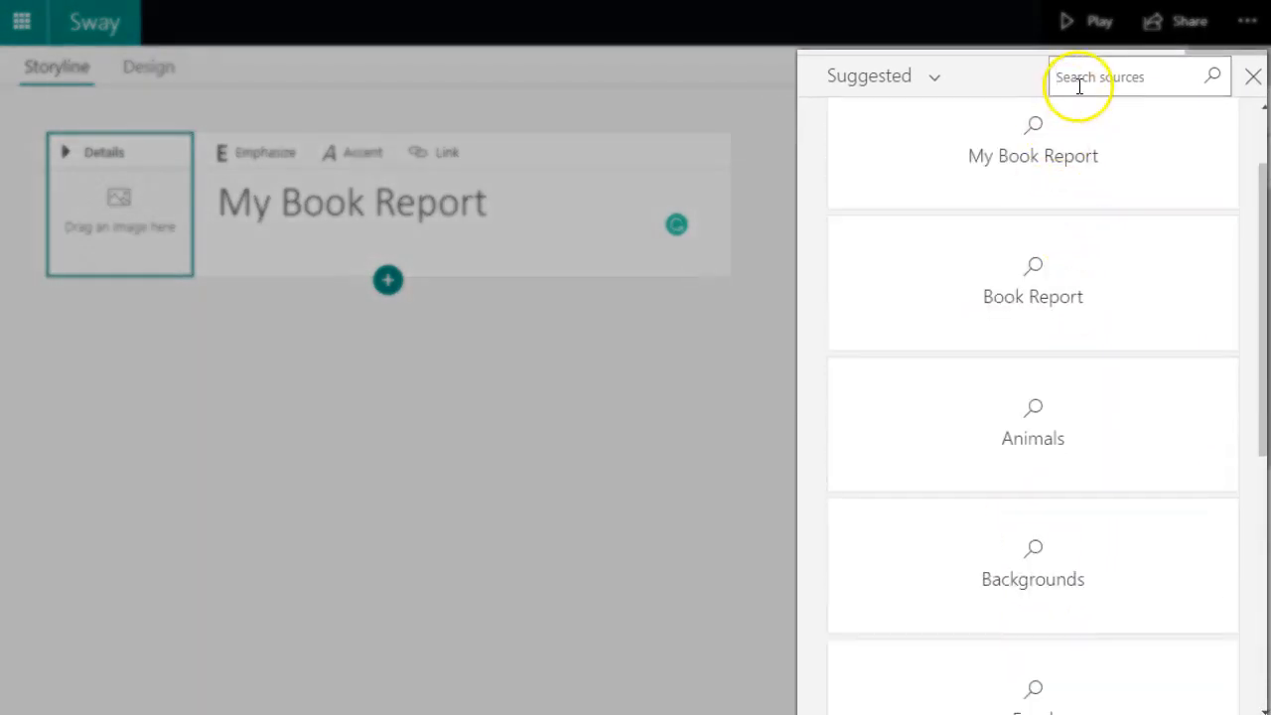
pyautogui.click(933, 77)
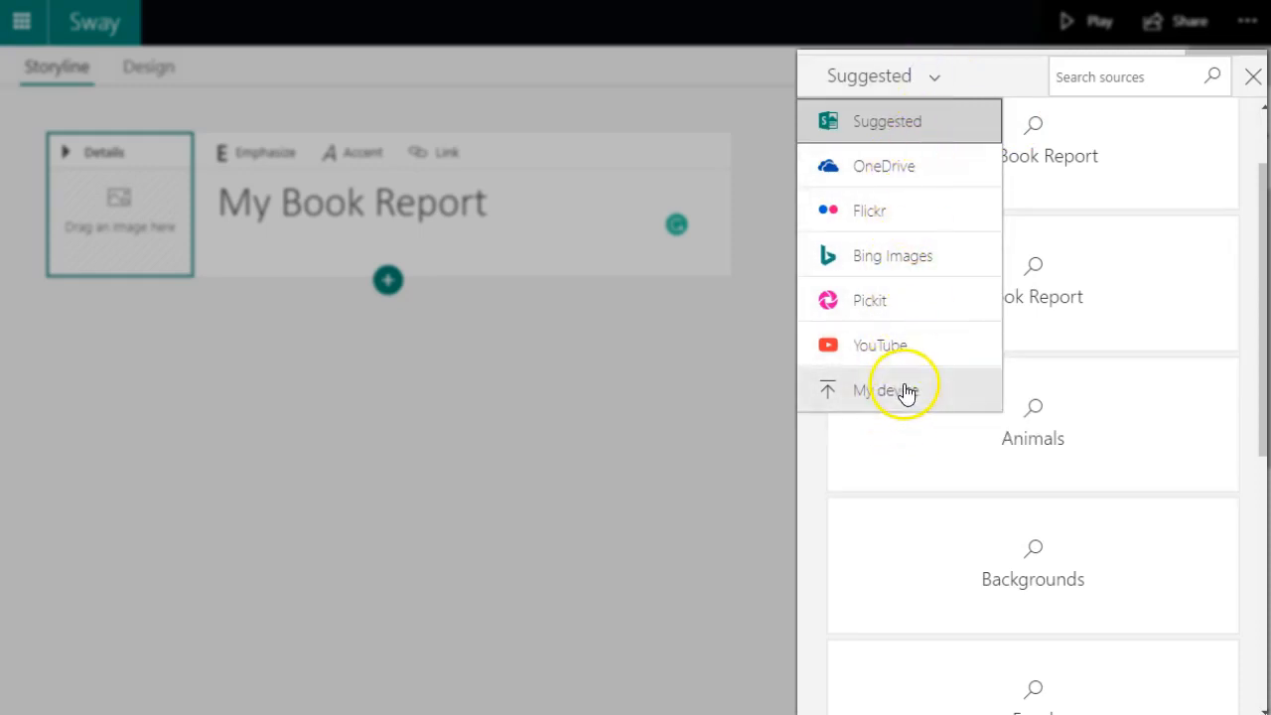
pyautogui.click(922, 76)
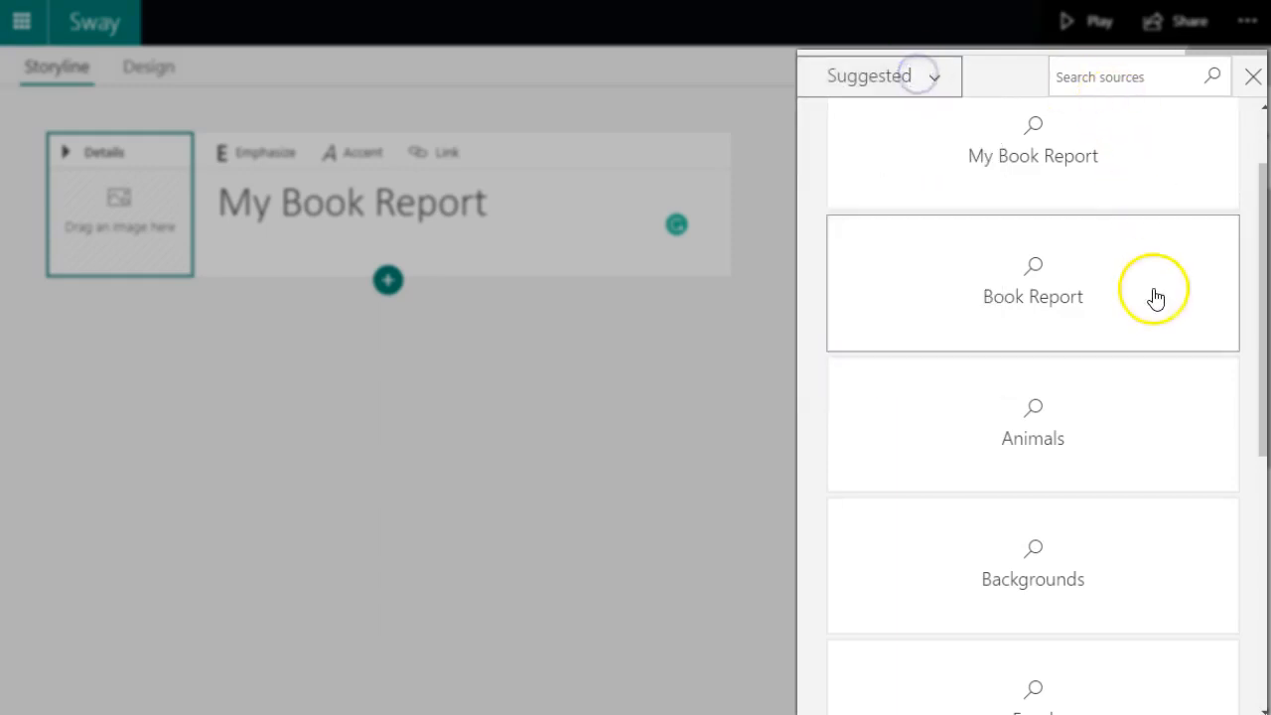
pyautogui.scroll(2, 1154, 290)
pyautogui.scroll(-3, 1005, 250)
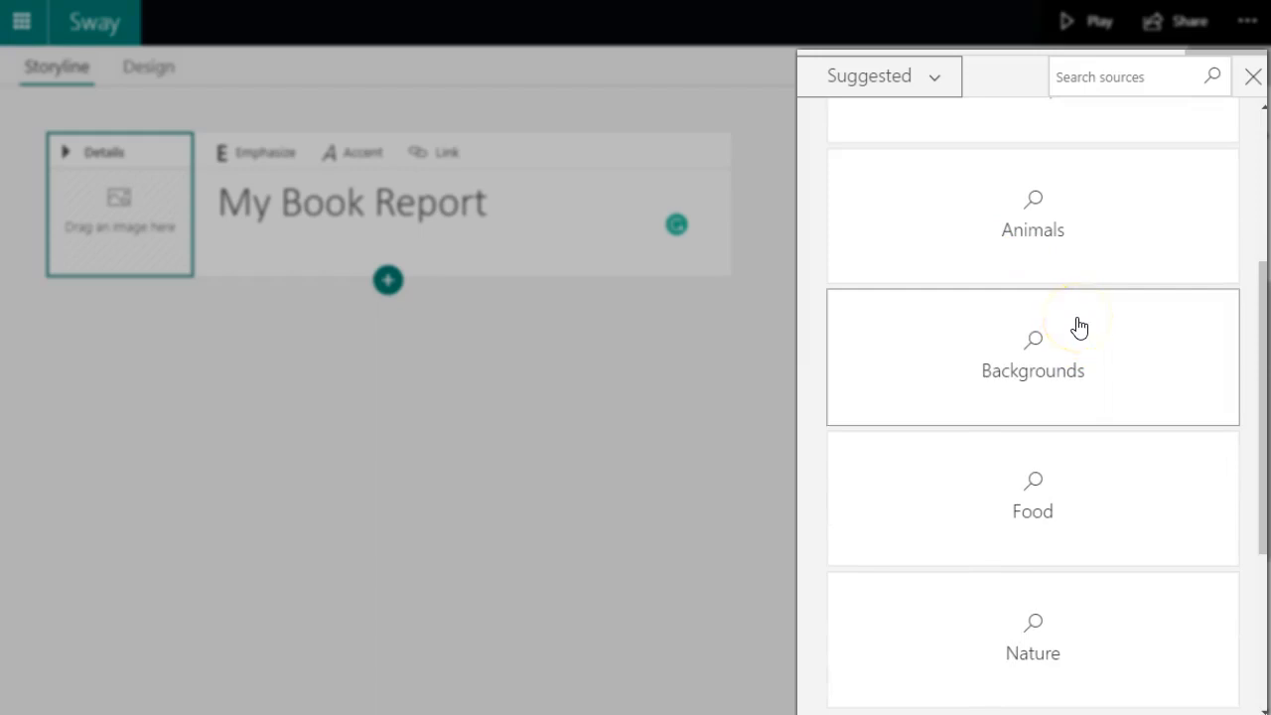
pyautogui.scroll(-1, 1142, 437)
pyautogui.scroll(1, 1135, 414)
pyautogui.click(1088, 373)
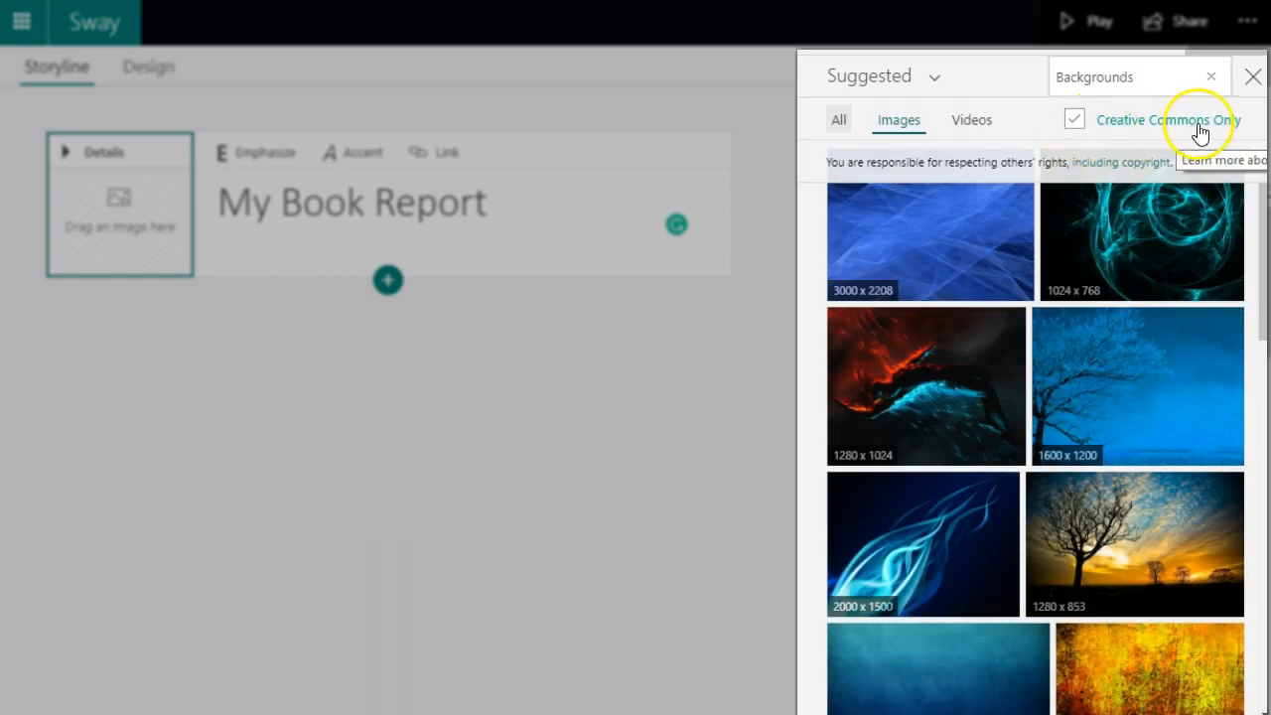
# Add the 1600 x 900 sunset beach picture as the title card's background and close the image search.
pyautogui.scroll(-2, 1092, 426)
pyautogui.scroll(-10, 1079, 444)
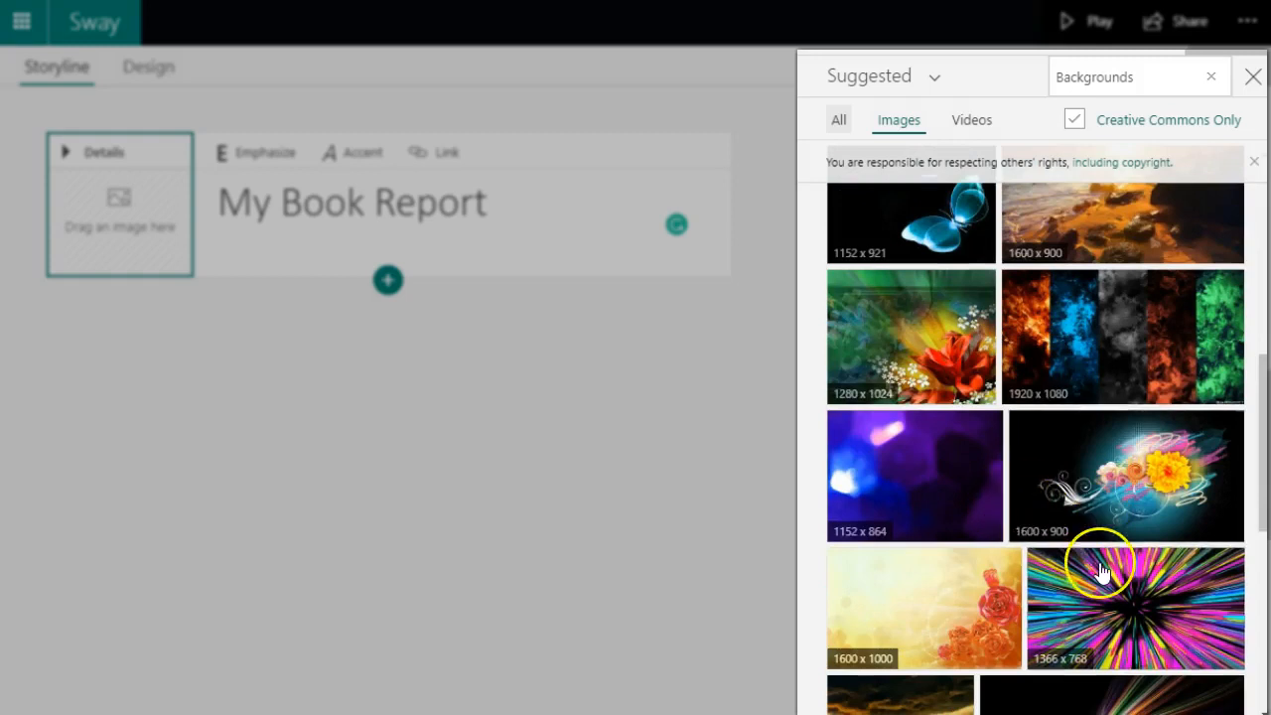
pyautogui.scroll(-8, 1100, 545)
pyautogui.scroll(5, 1052, 526)
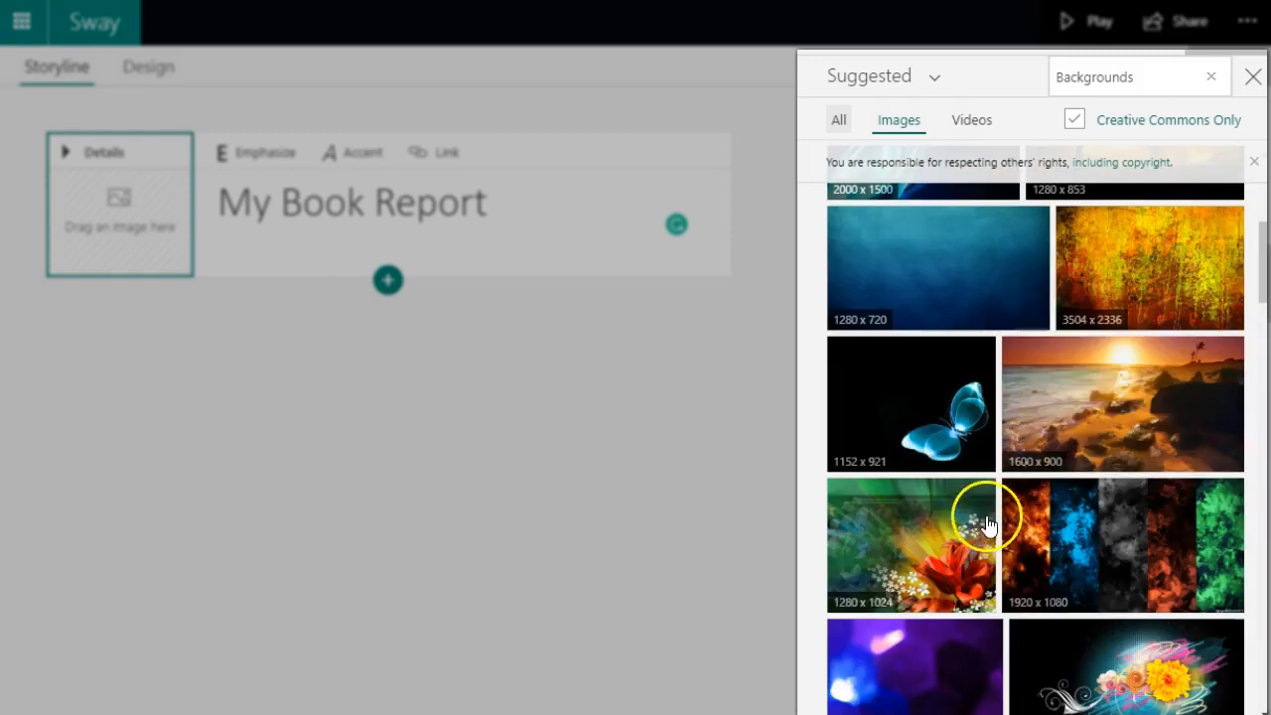
pyautogui.click(1132, 368)
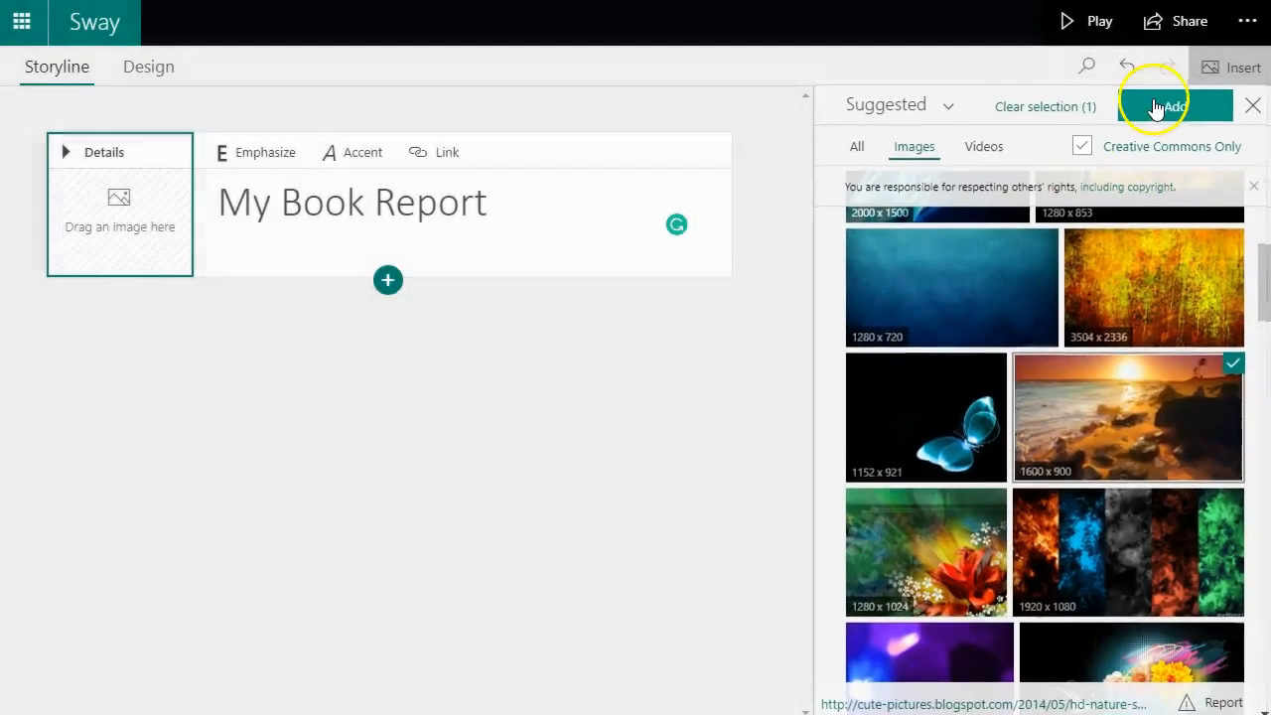
pyautogui.click(1162, 86)
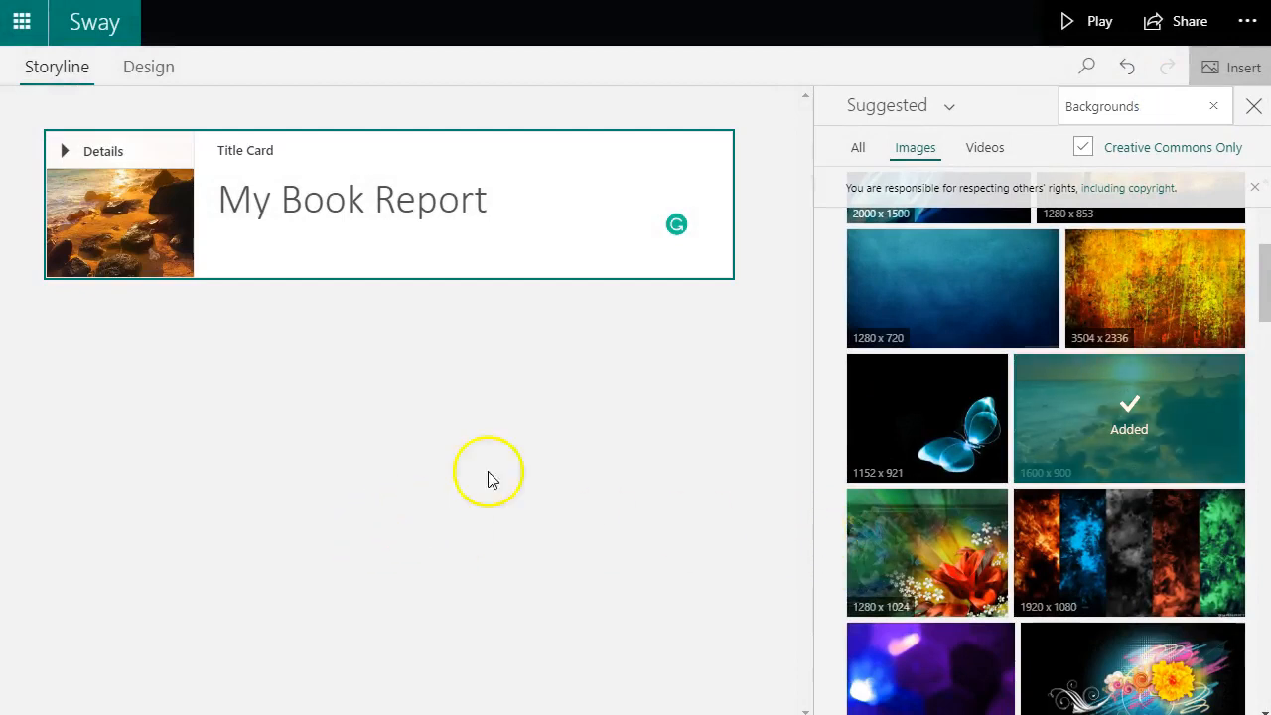
pyautogui.click(1253, 106)
pyautogui.click(595, 547)
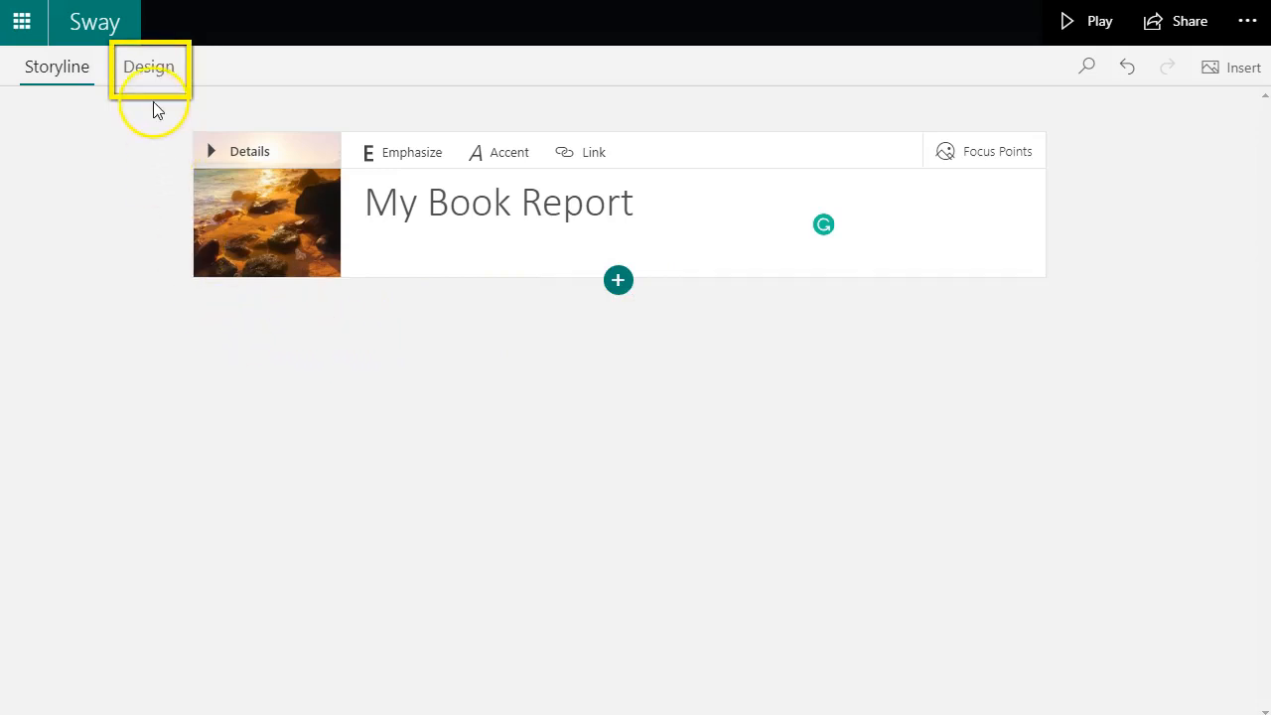
# Preview the title card in the design view and return to the storyline.
pyautogui.click(154, 74)
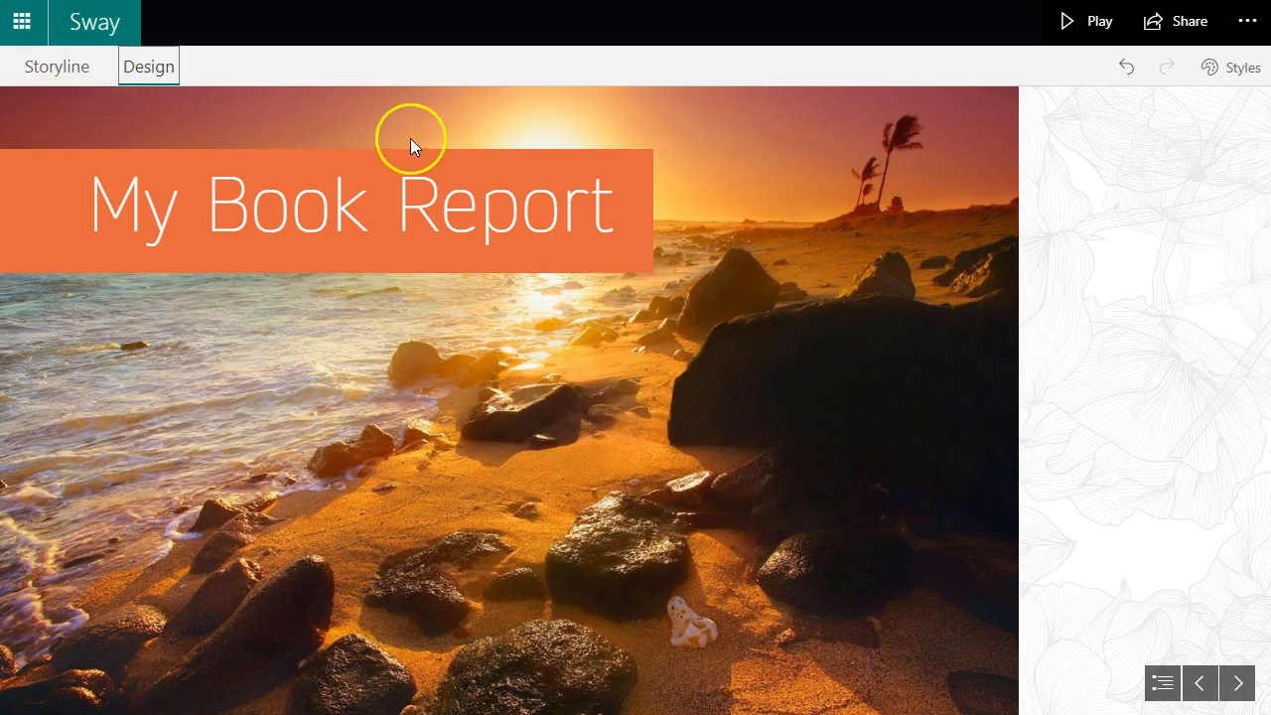
pyautogui.click(27, 77)
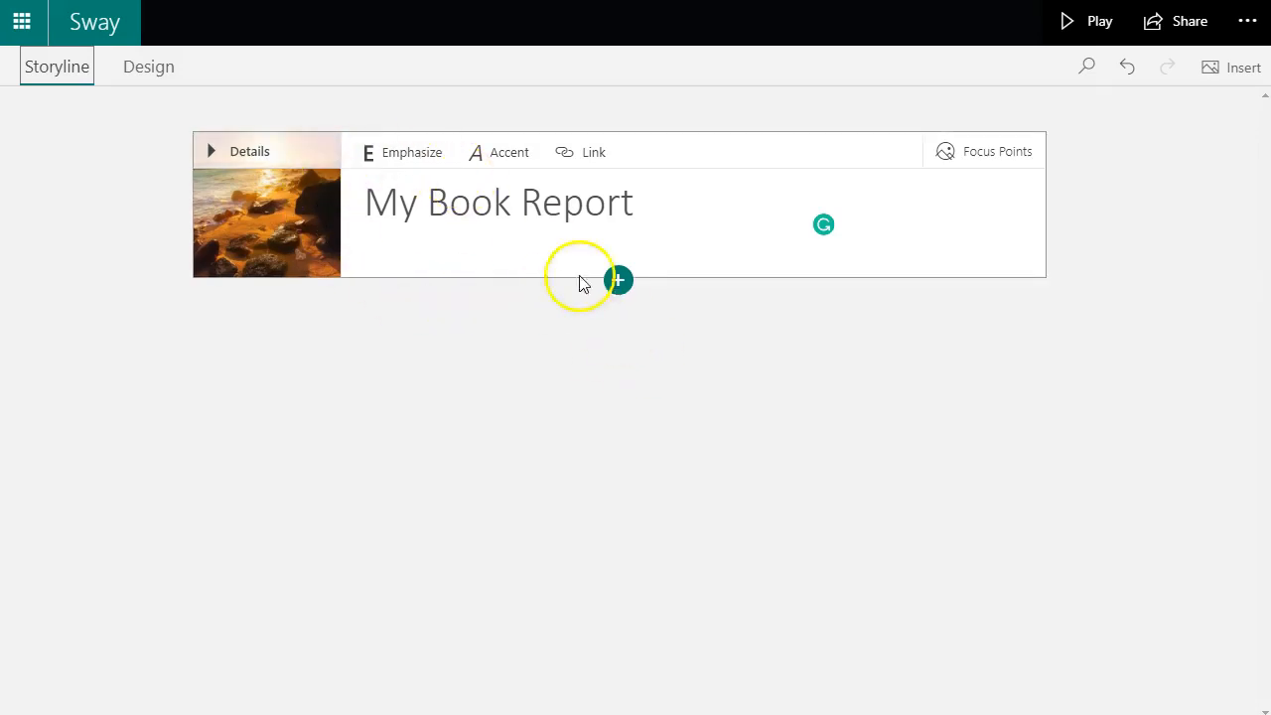
# Add a text card below the title card and fill it with the word "words" repeated over two lines.
pyautogui.click(618, 281)
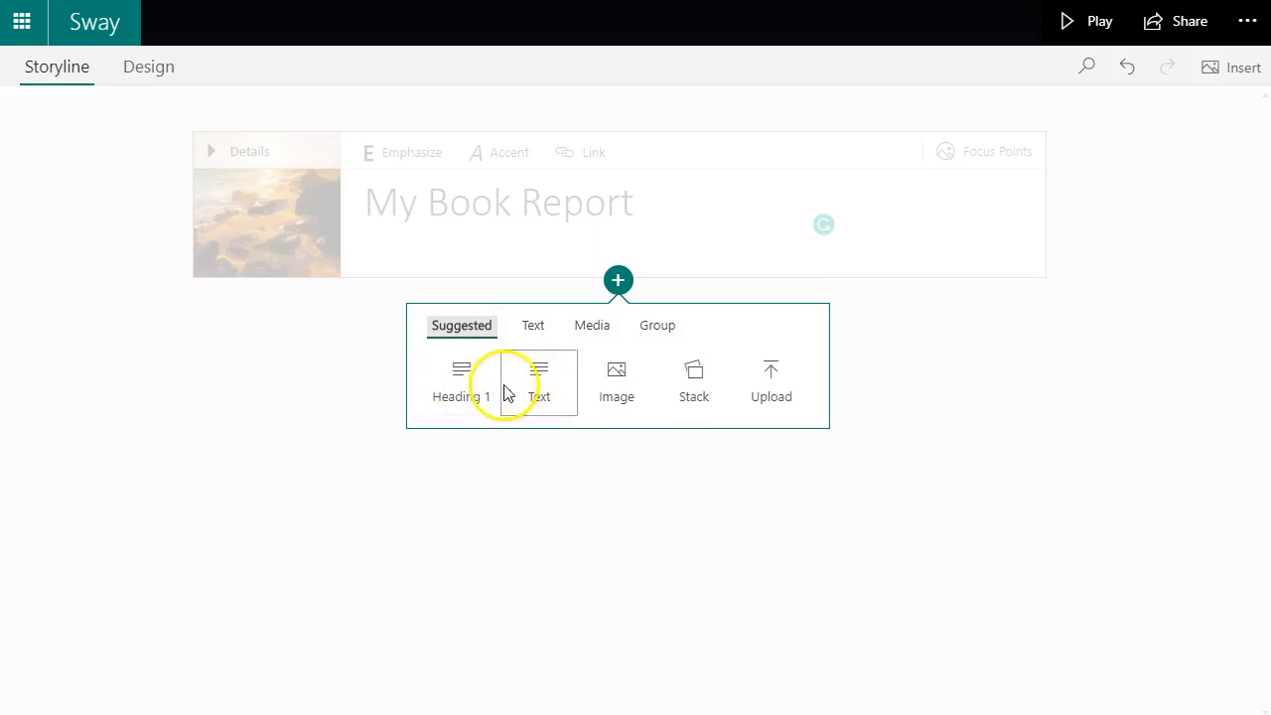
pyautogui.click(534, 388)
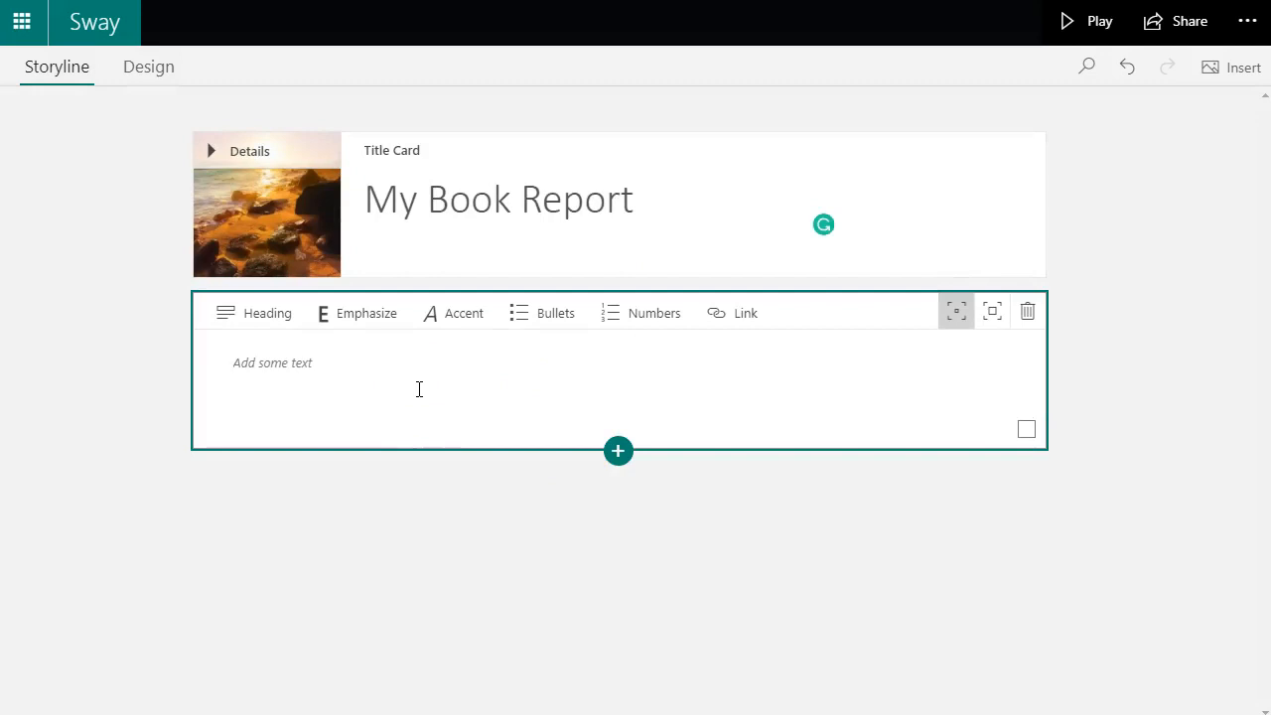
pyautogui.click(419, 389)
pyautogui.write('words words words words words words words words words words words words words words words words ')
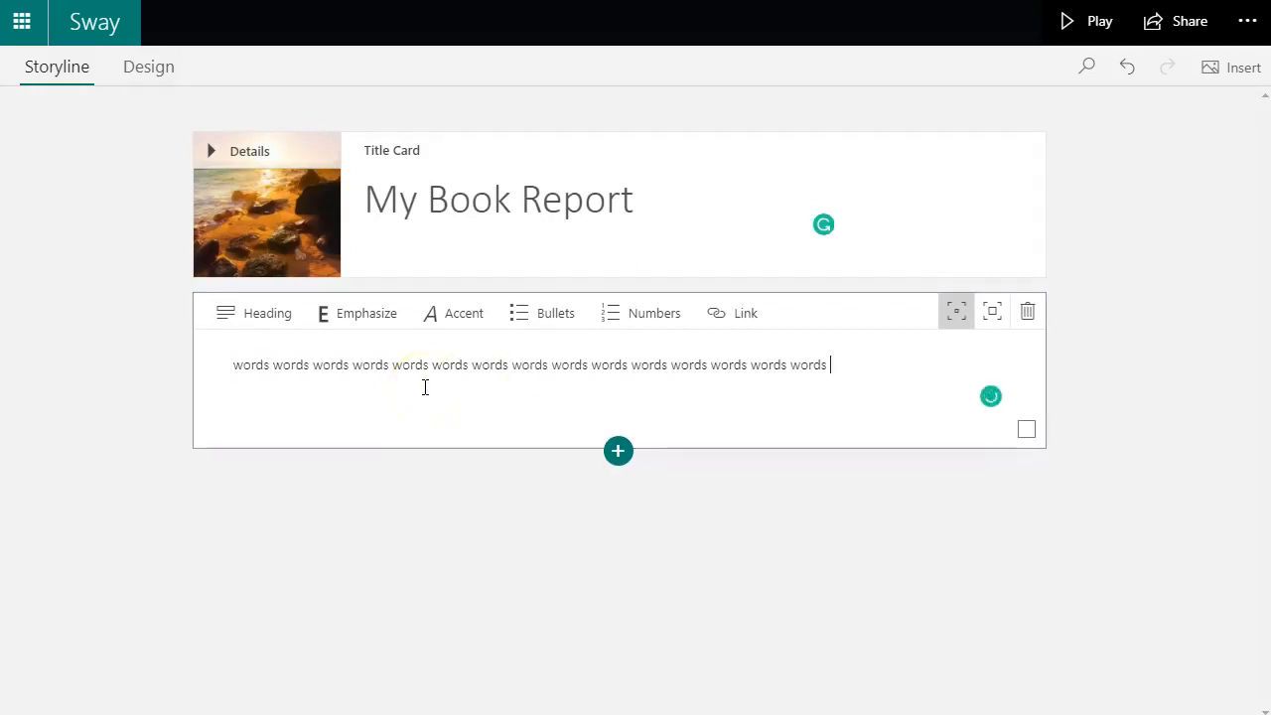
pyautogui.write('words words words words words words words words words words words')
pyautogui.click(386, 391)
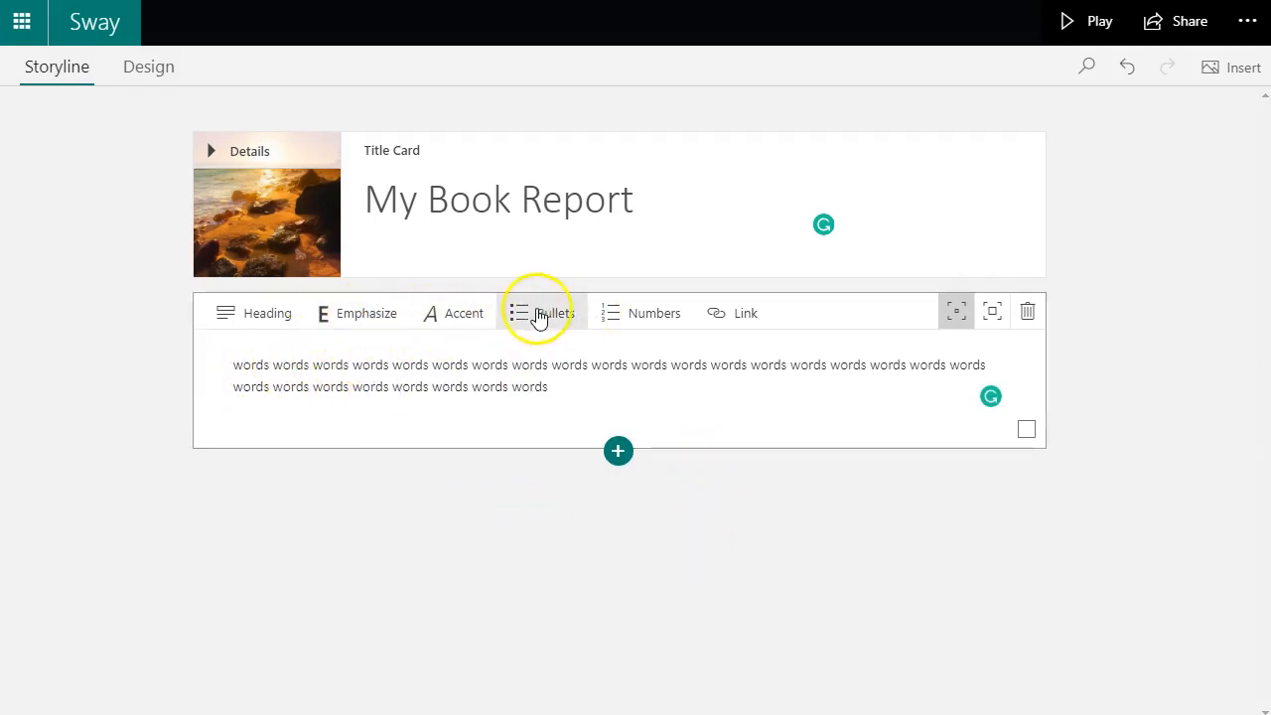
pyautogui.click(991, 314)
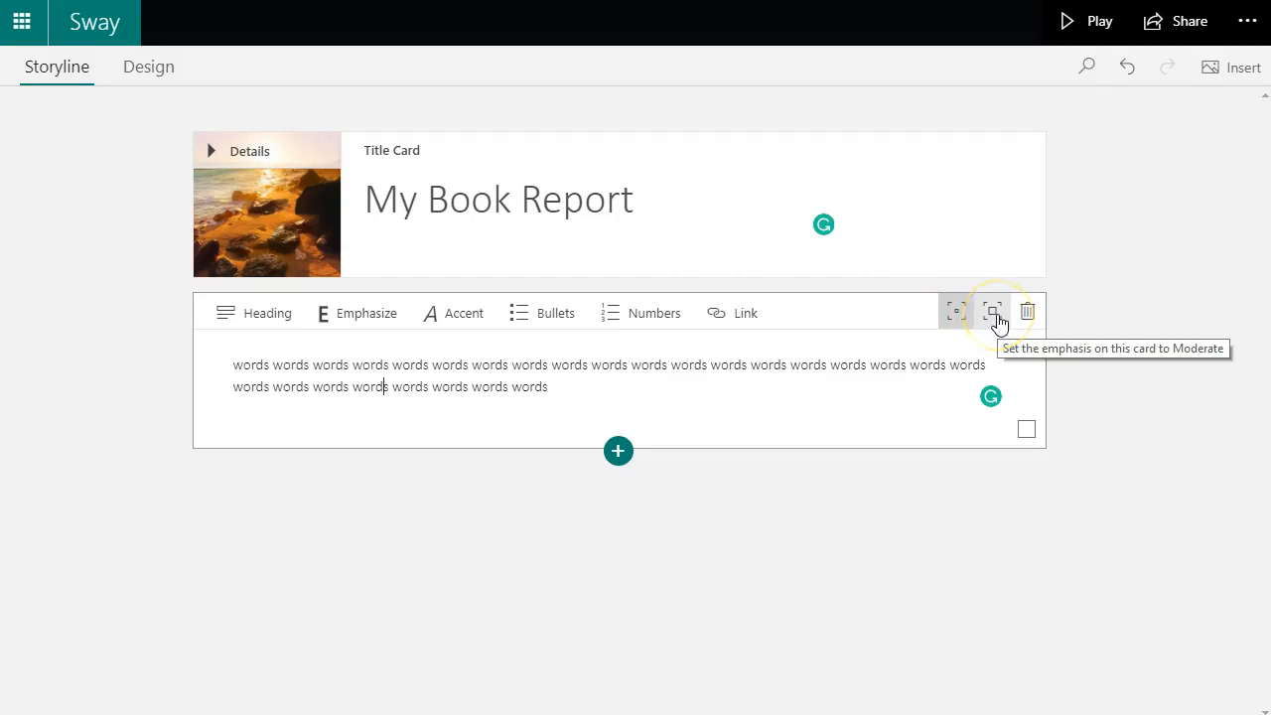
pyautogui.click(749, 586)
# Preview the title and text cards in the design view, moving back and forward, and return to the storyline.
pyautogui.click(149, 69)
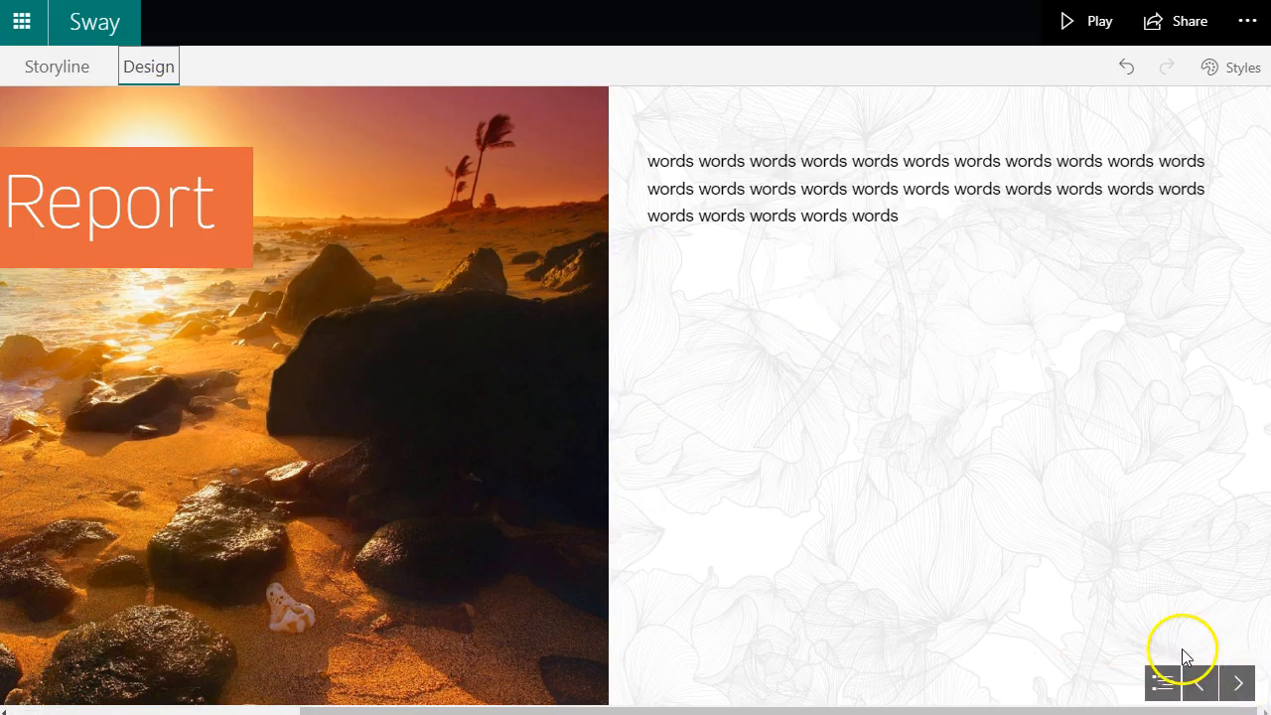
pyautogui.click(1201, 683)
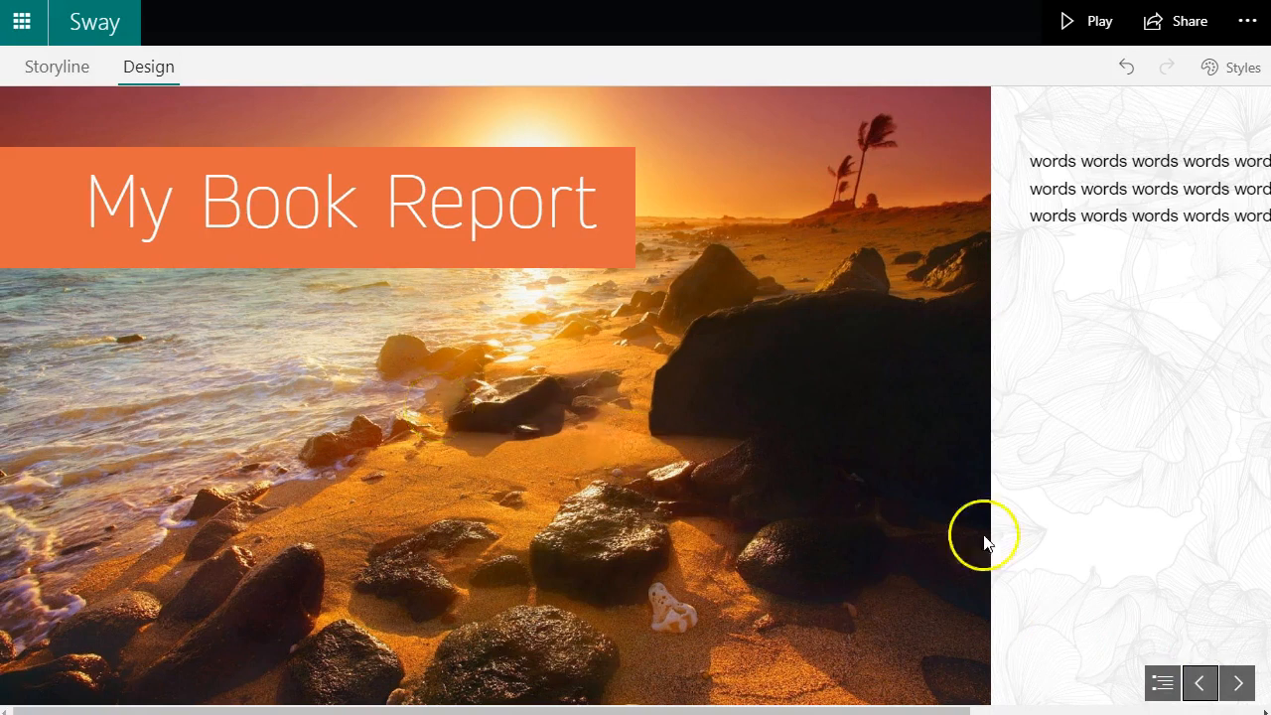
pyautogui.click(1239, 683)
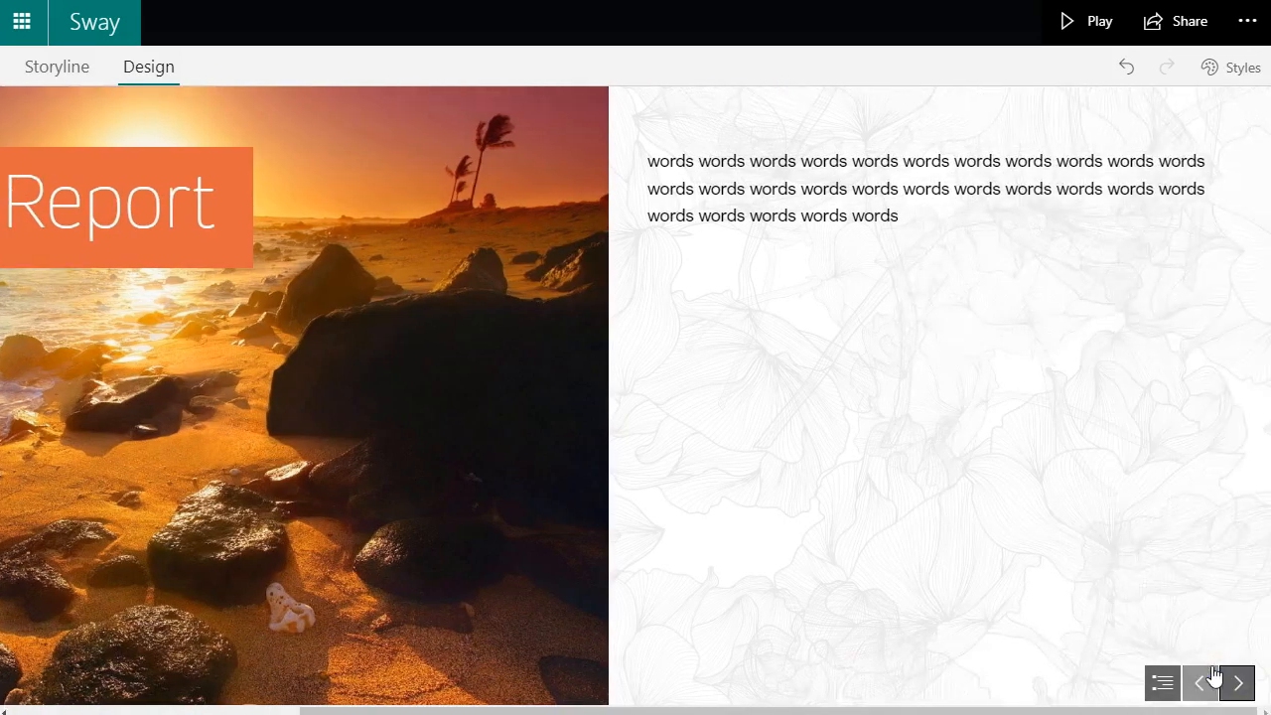
pyautogui.click(25, 72)
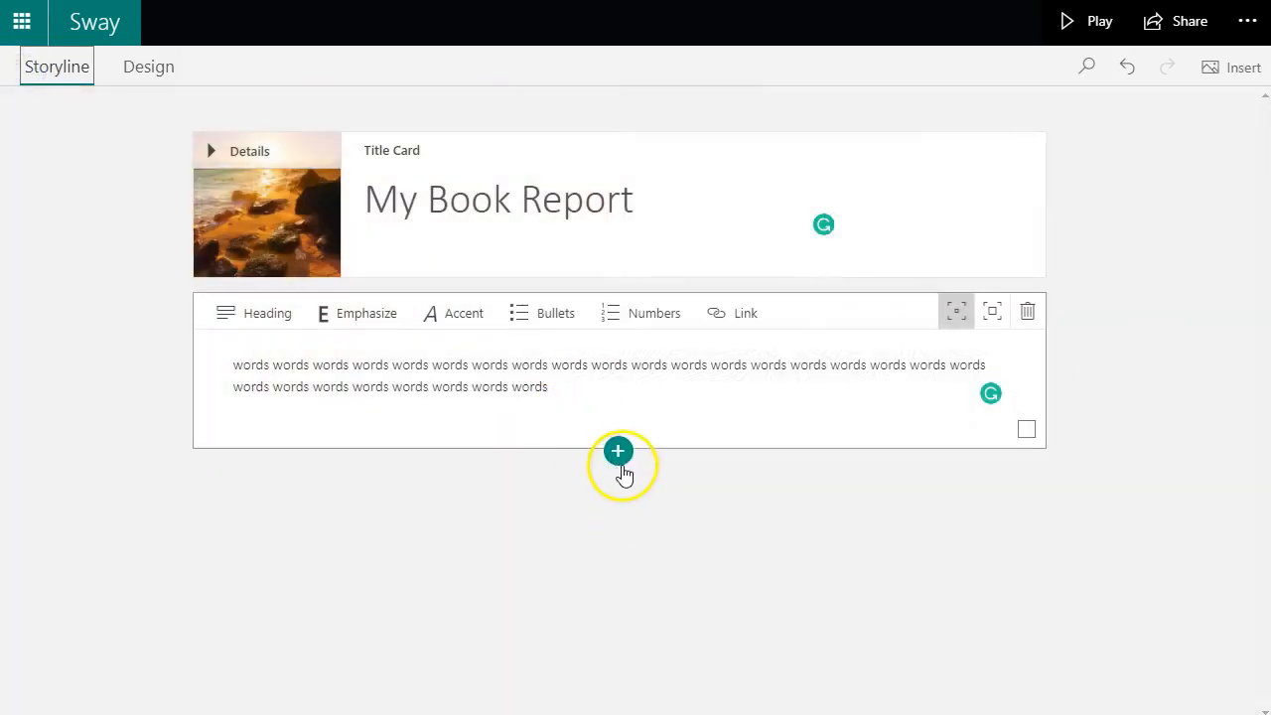
# Add an image card with the blue butterfly picture below the text card and caption it "This is a picture".
pyautogui.click(620, 464)
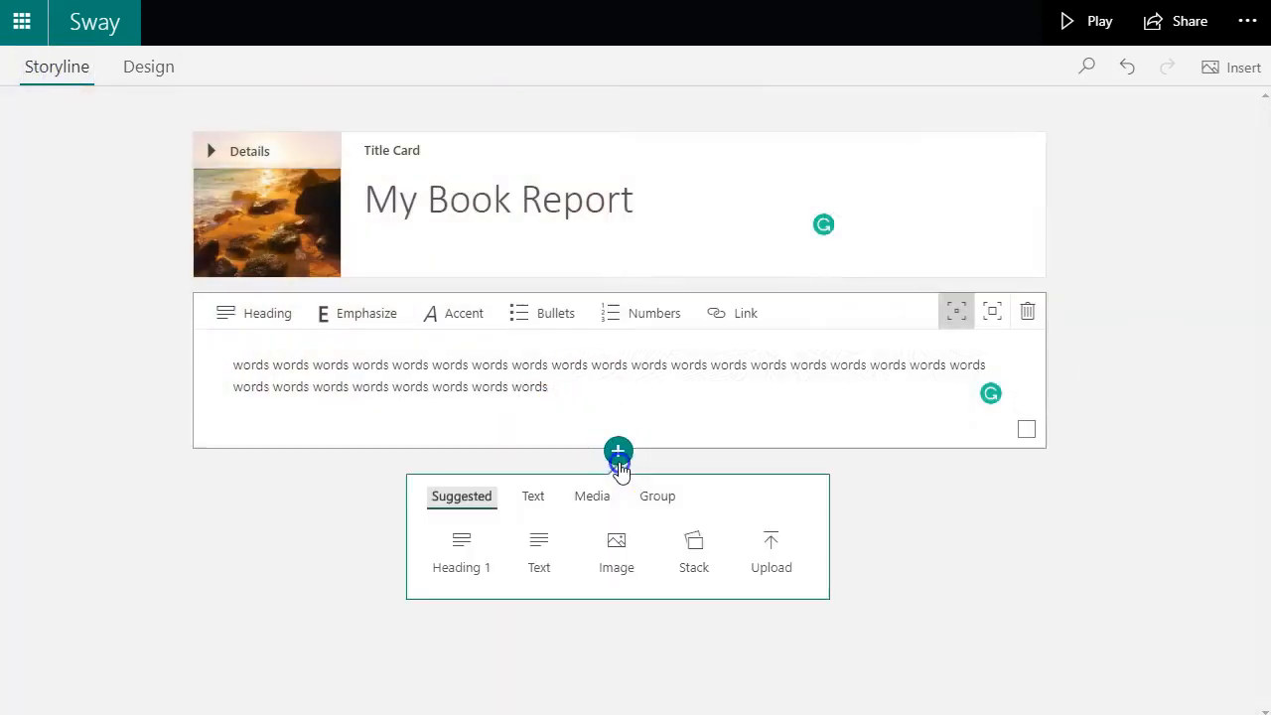
pyautogui.click(619, 549)
pyautogui.click(411, 527)
pyautogui.write('This is a picture')
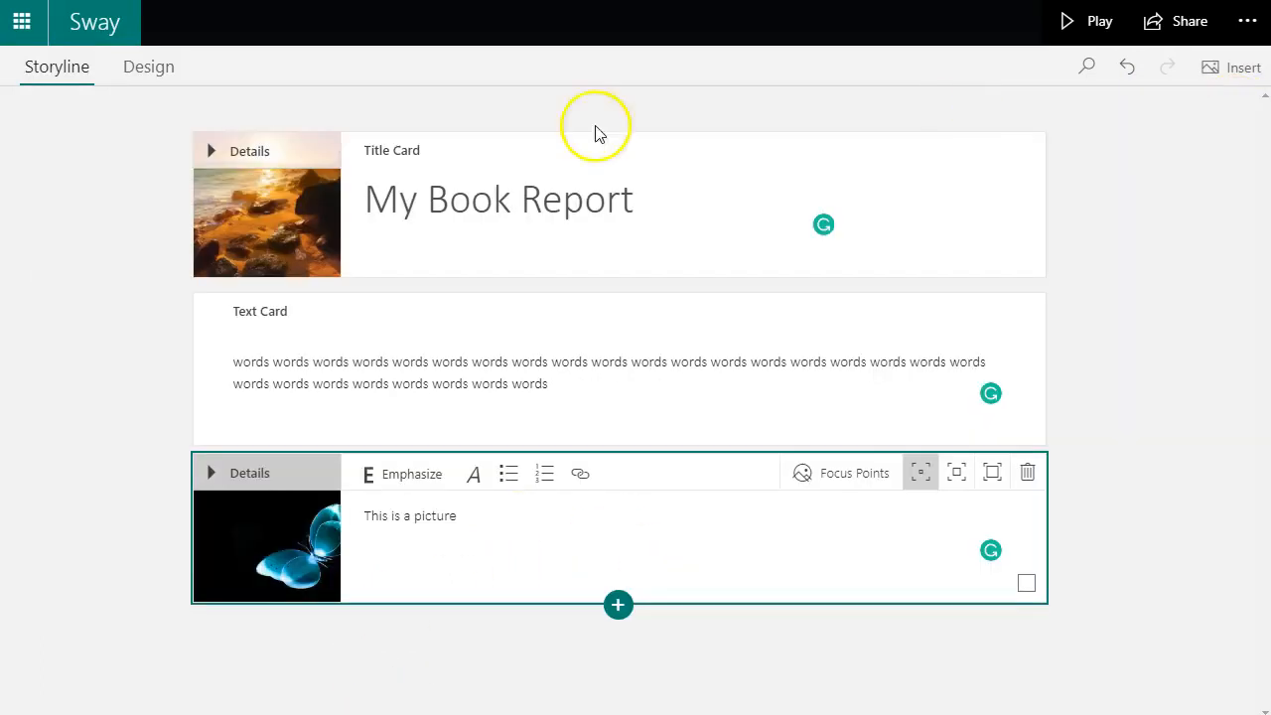
# Preview the captioned butterfly picture beside the other cards in the design view and return to the storyline.
pyautogui.click(150, 67)
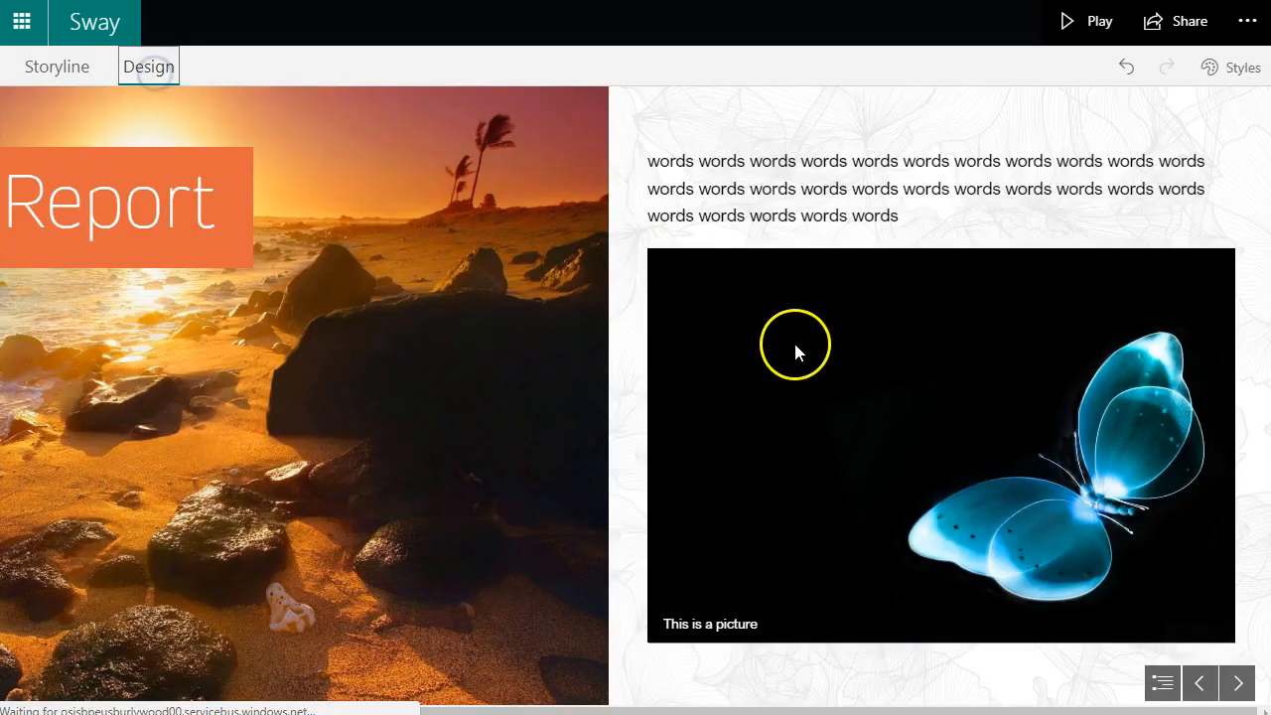
pyautogui.click(1201, 685)
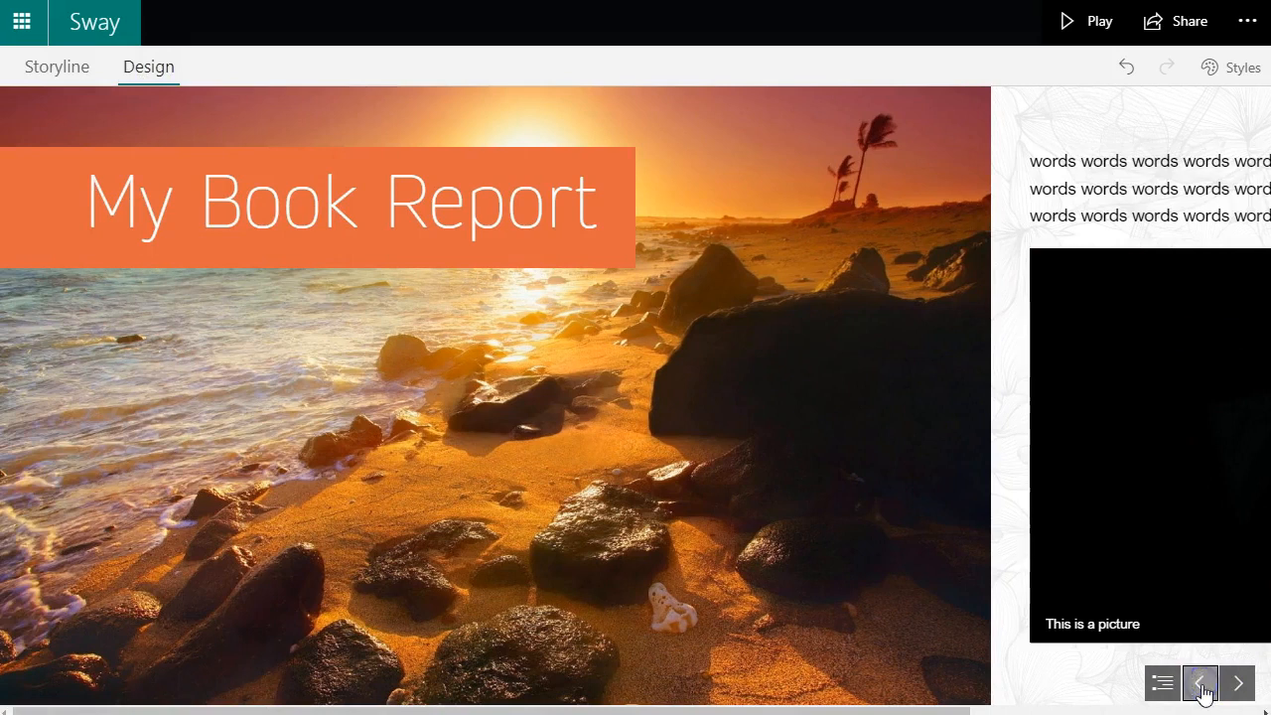
pyautogui.click(1240, 686)
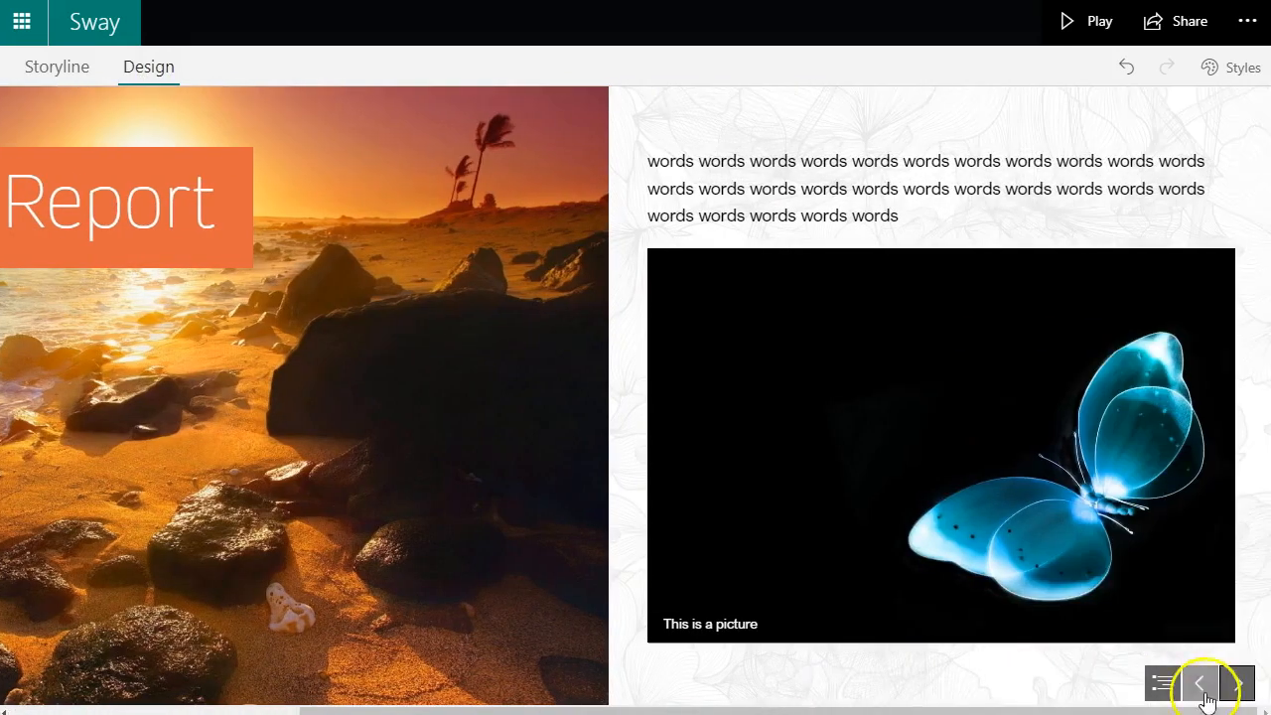
pyautogui.click(1201, 684)
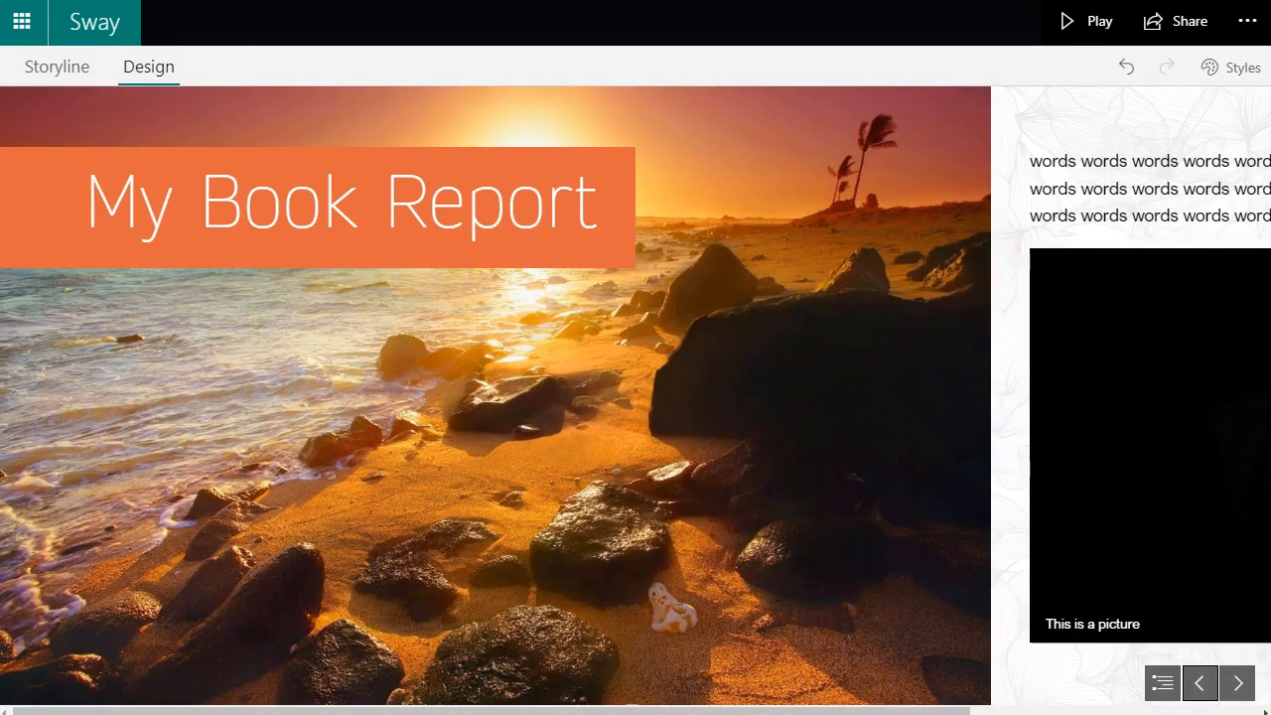
pyautogui.click(30, 83)
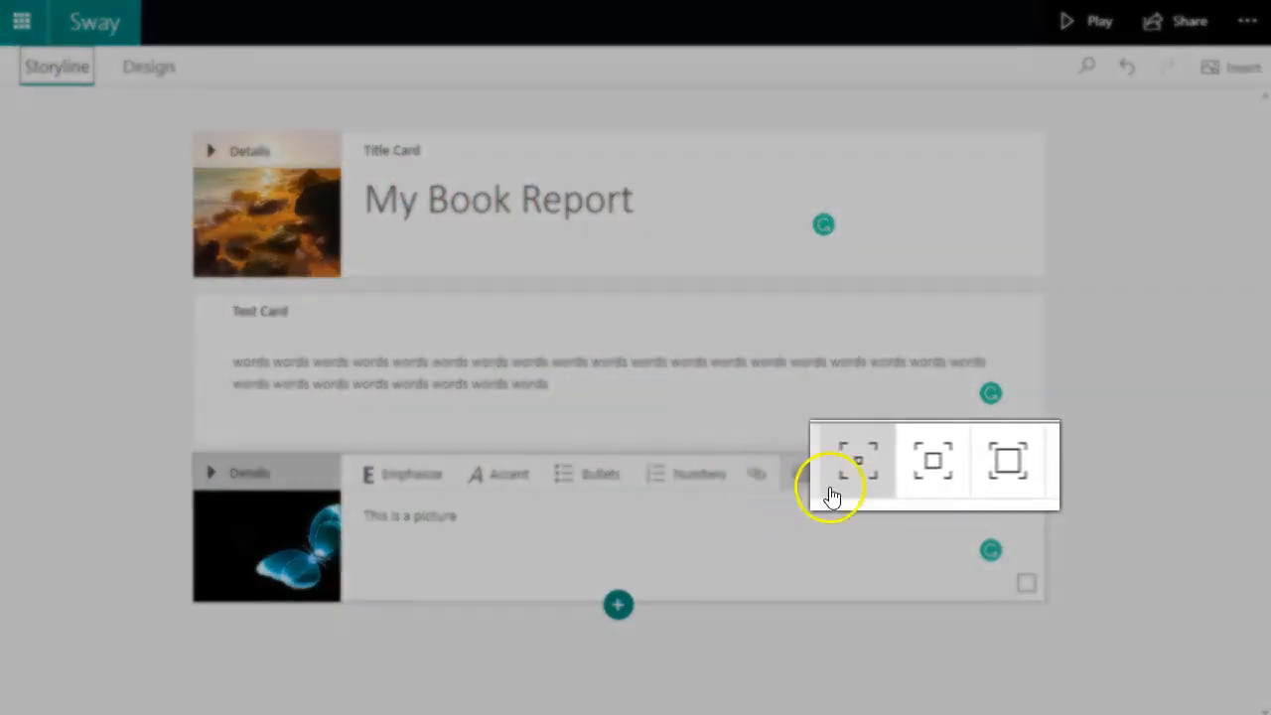
# Try Moderate emphasis on the butterfly image card, and set its emphasis to Intense.
pyautogui.click(930, 479)
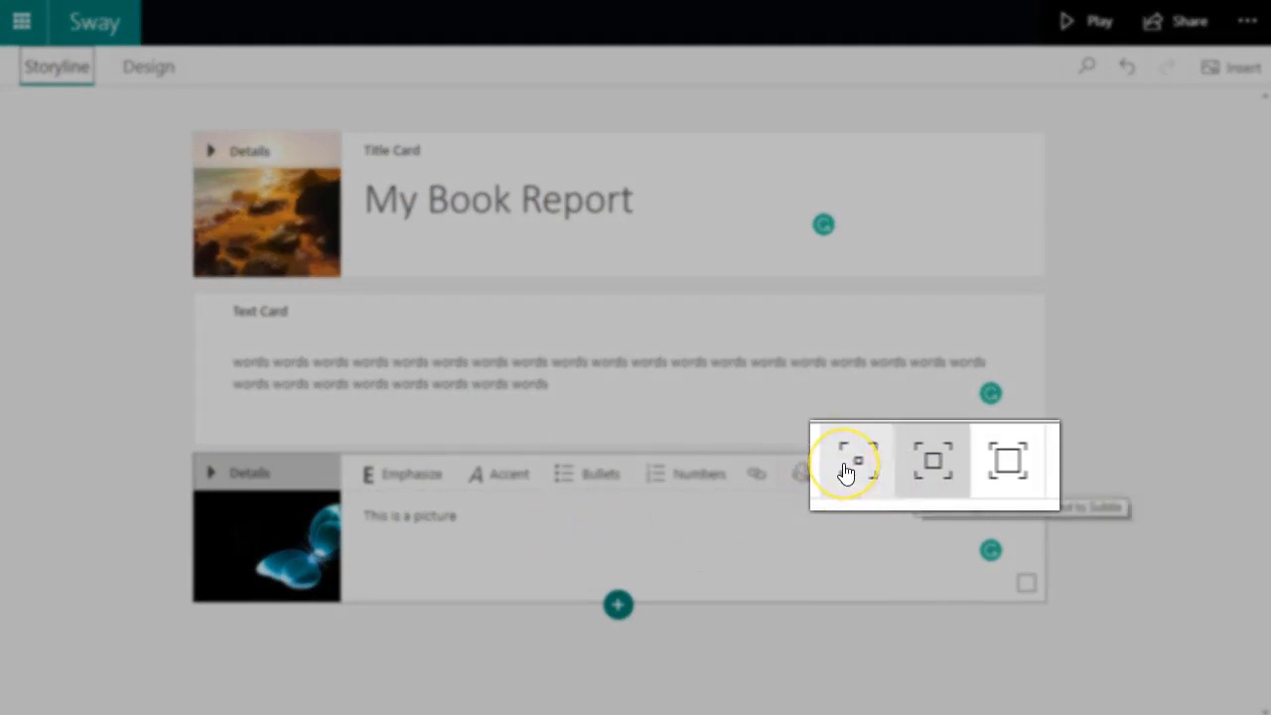
pyautogui.click(920, 471)
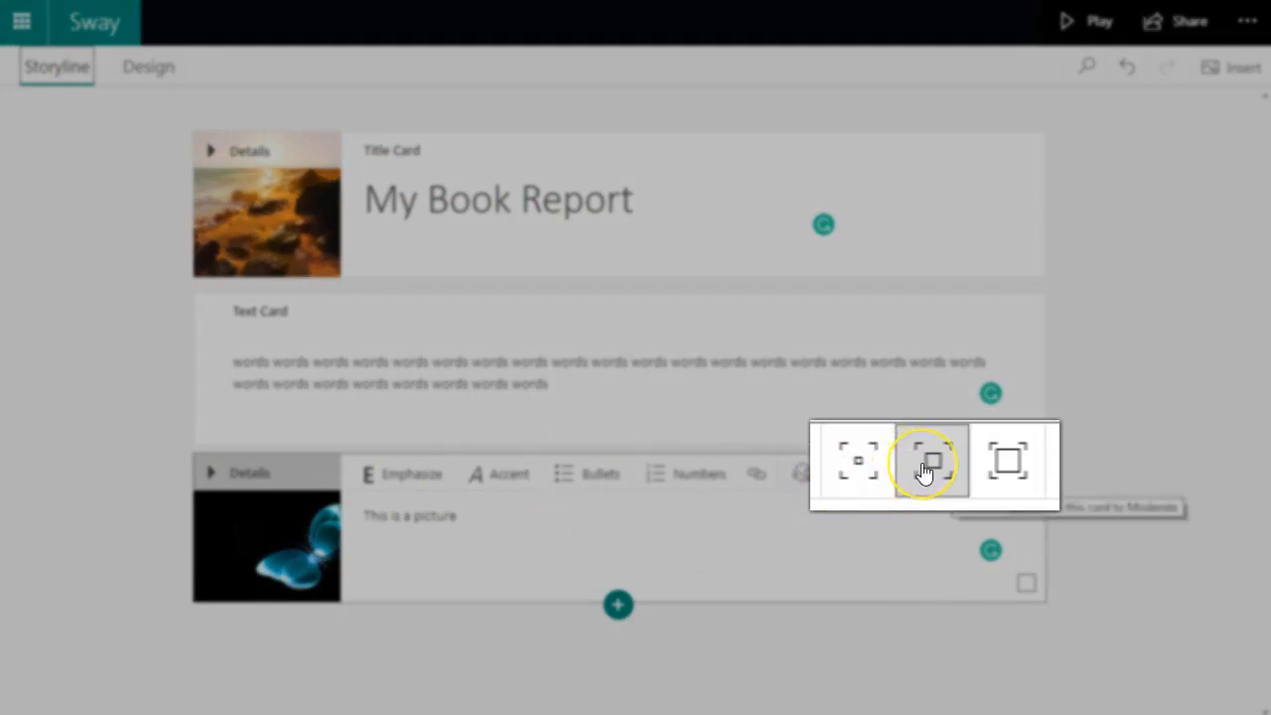
pyautogui.click(1008, 462)
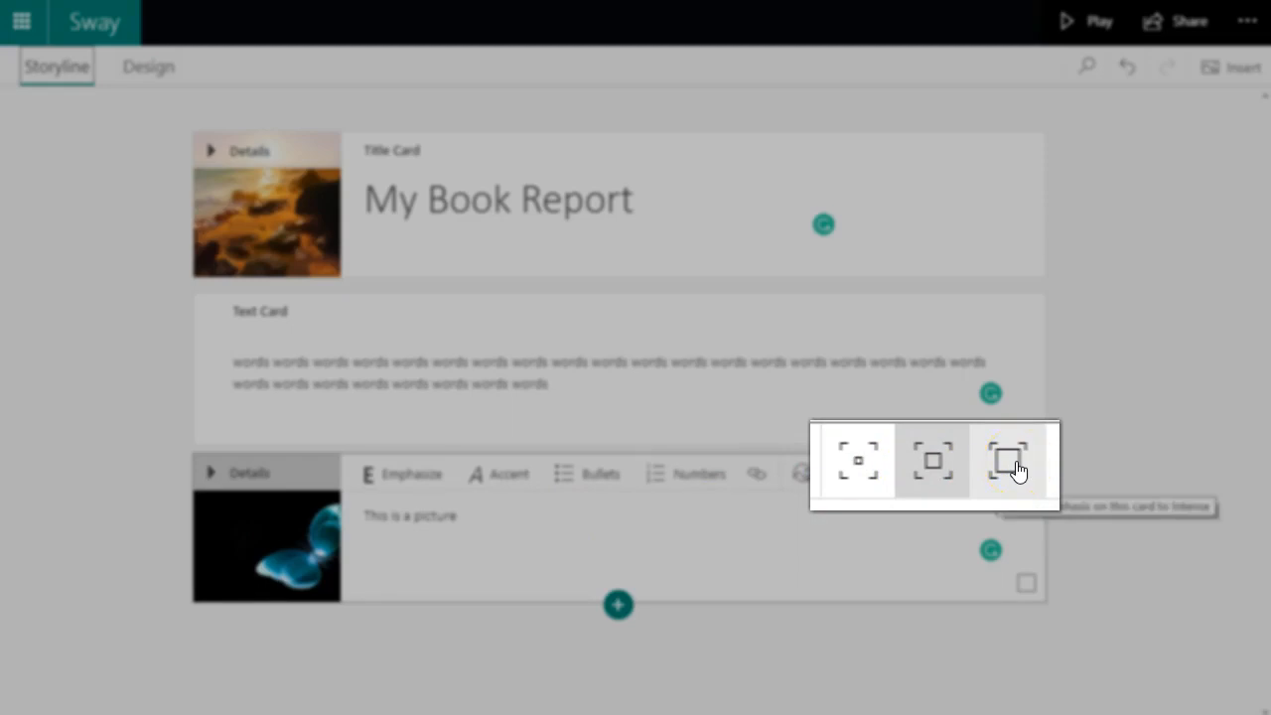
pyautogui.click(1017, 471)
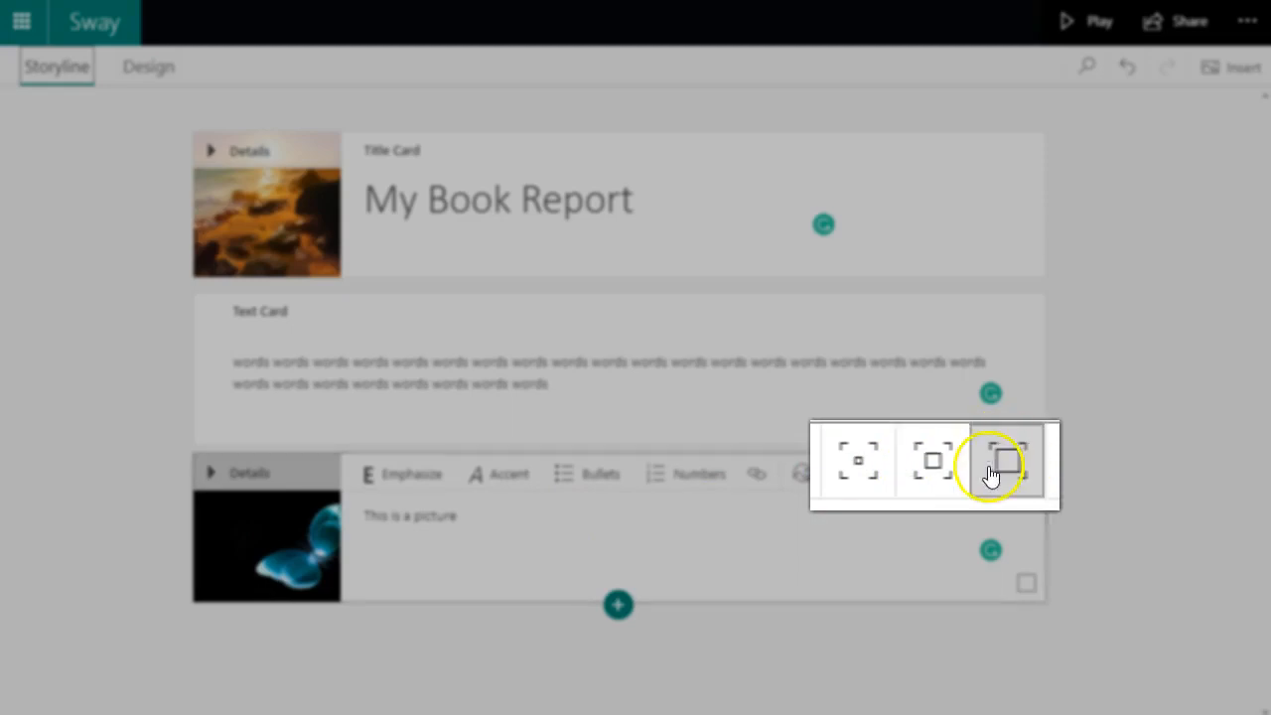
# Check in the design view how the enlarged butterfly picture sits beside the text, and return to the storyline.
pyautogui.click(127, 70)
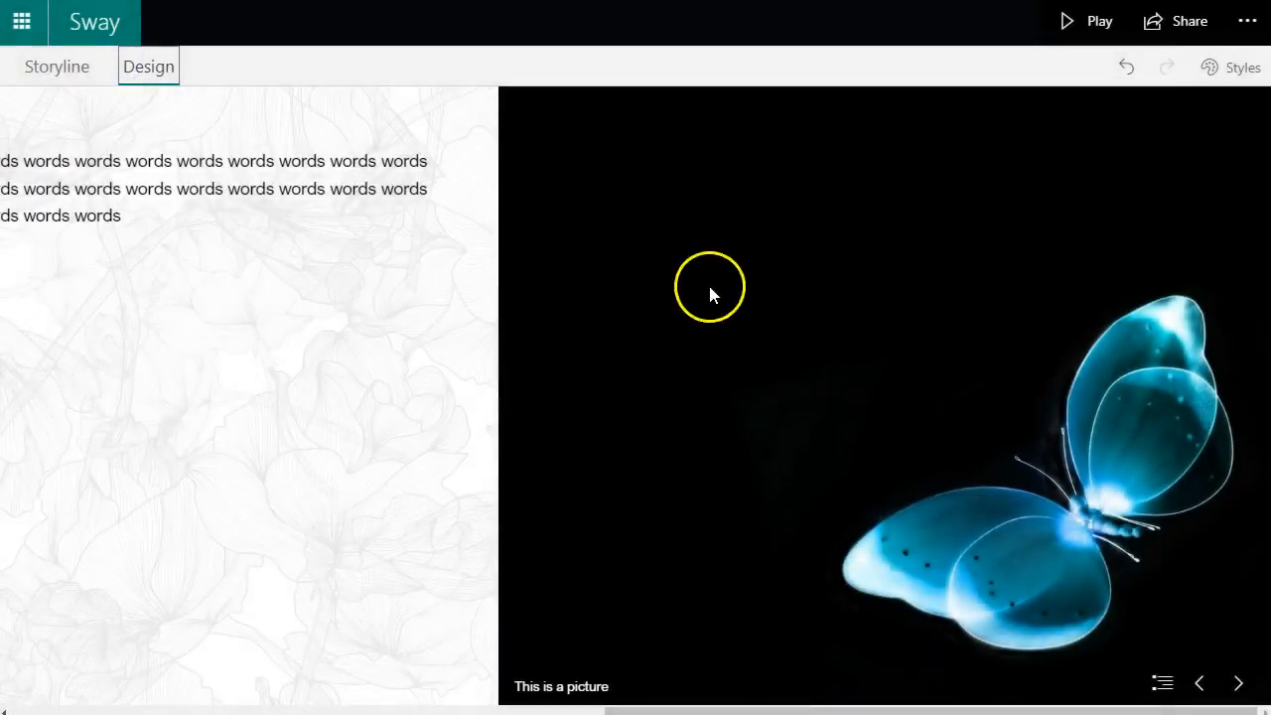
pyautogui.click(1201, 683)
pyautogui.click(1203, 683)
pyautogui.click(1237, 681)
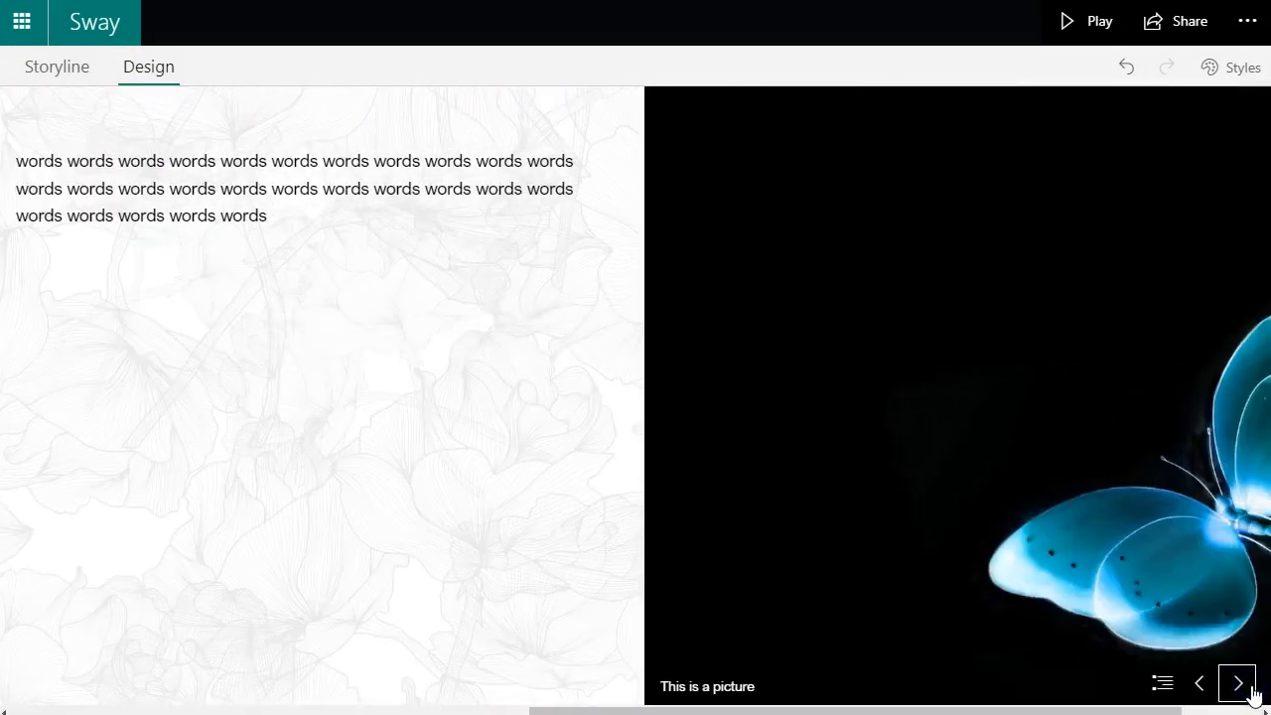
pyautogui.click(55, 70)
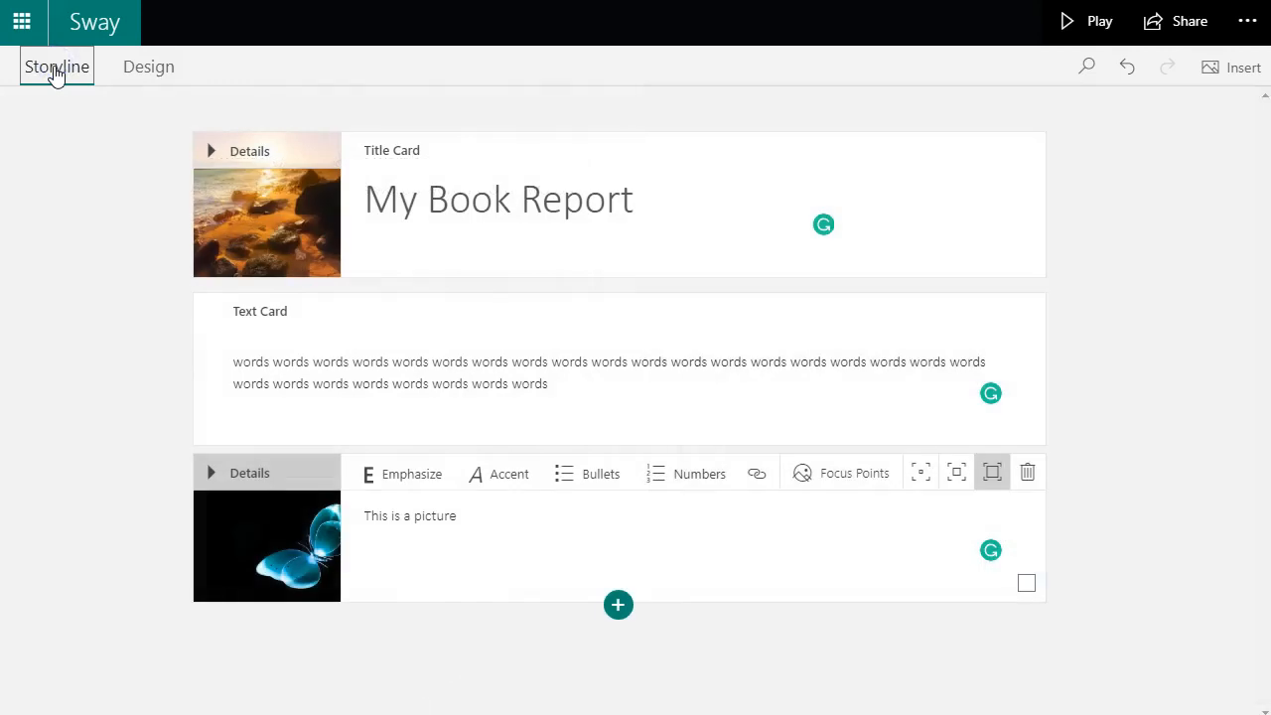
pyautogui.click(145, 66)
pyautogui.click(79, 64)
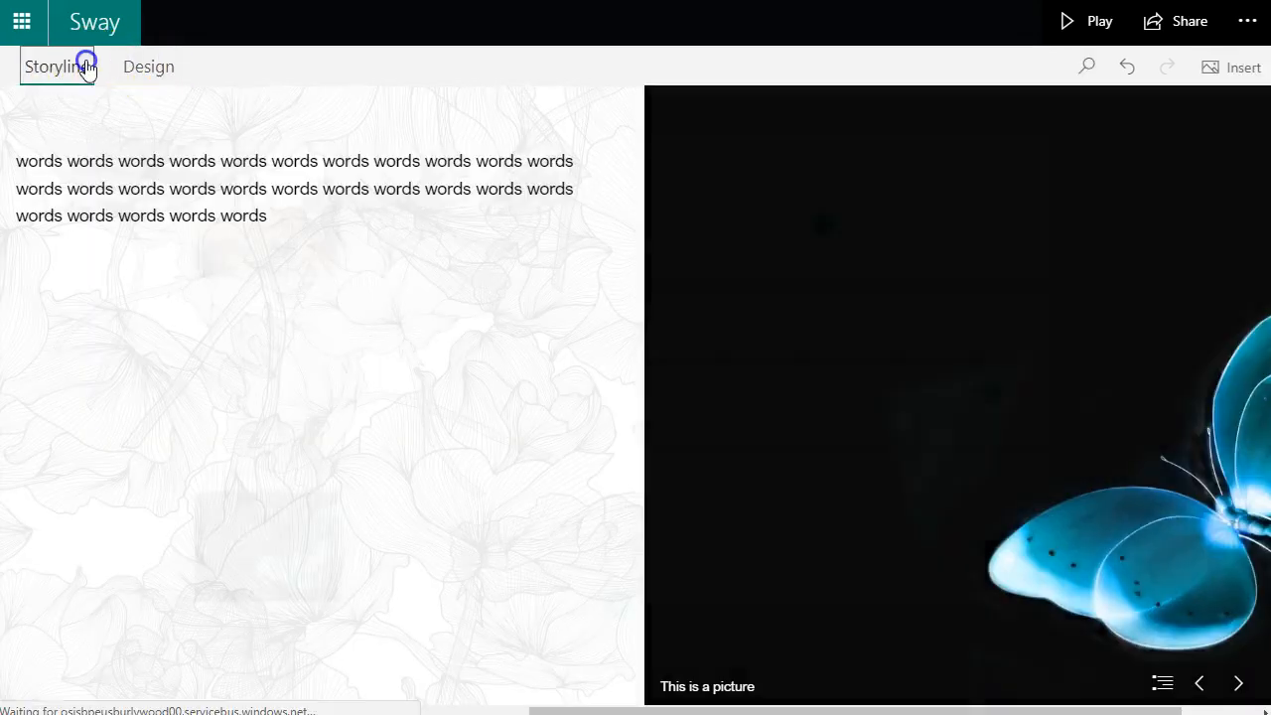